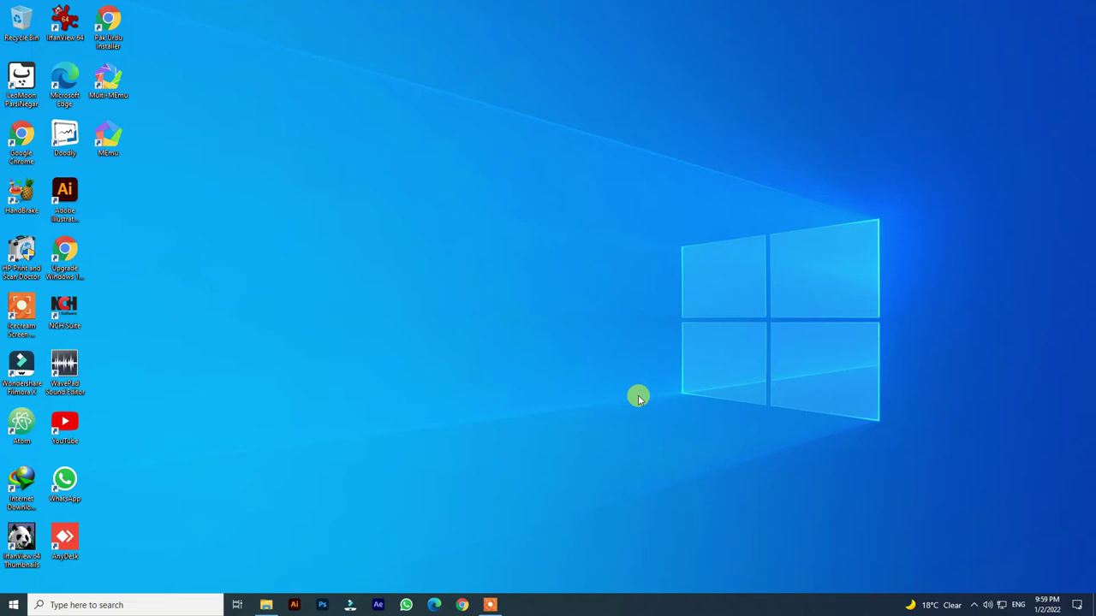
Step: Launch the Alarms & Clock app and open the 7:40 PM Isha alarm for editing
key("super")
type("al")
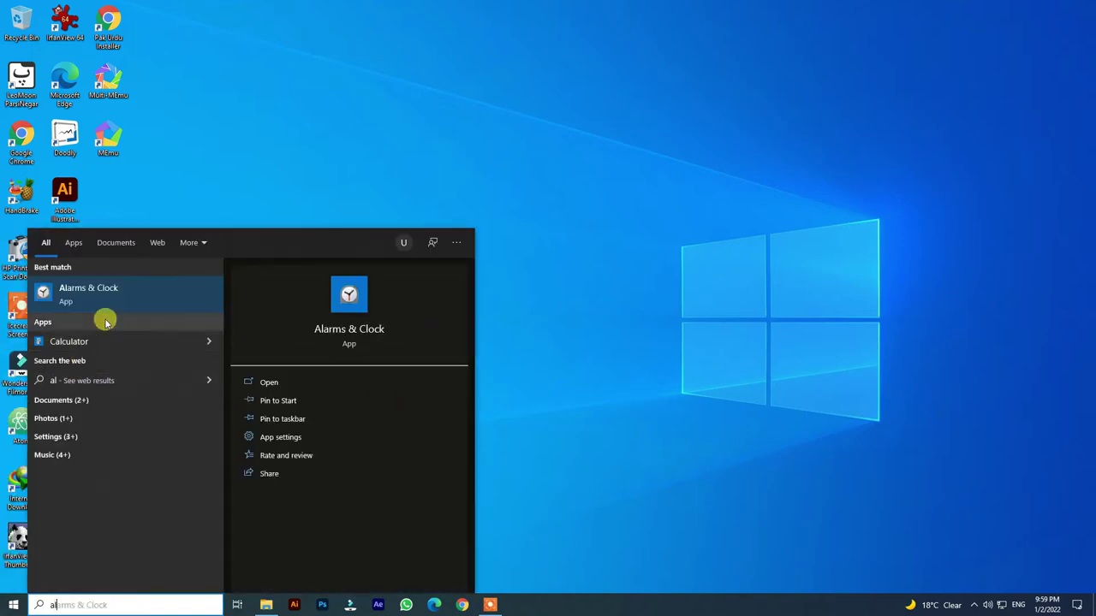
left_click(115, 302)
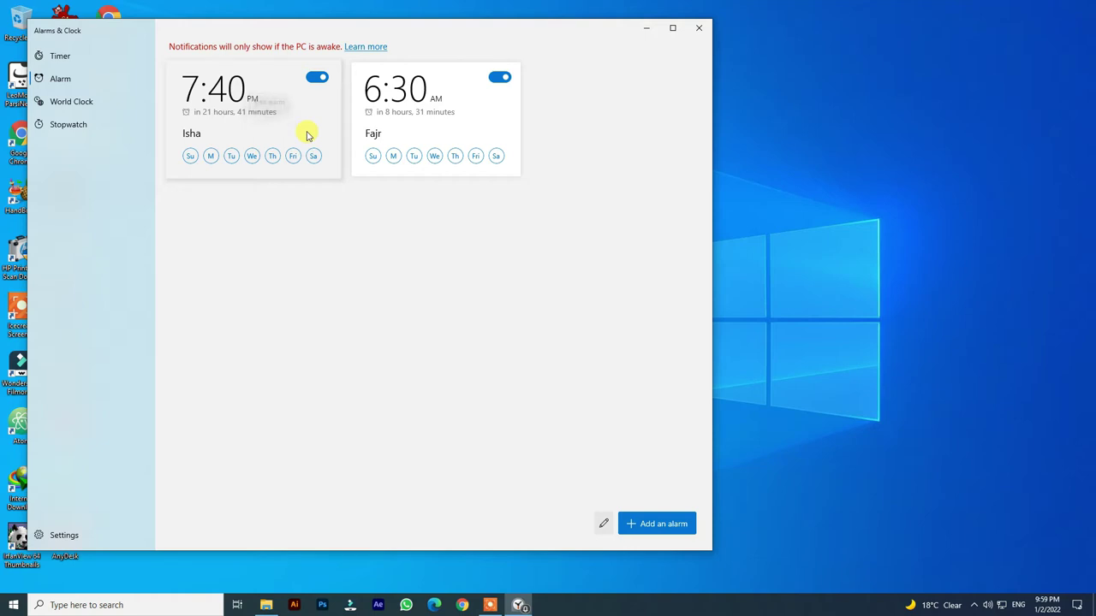
left_click(308, 134)
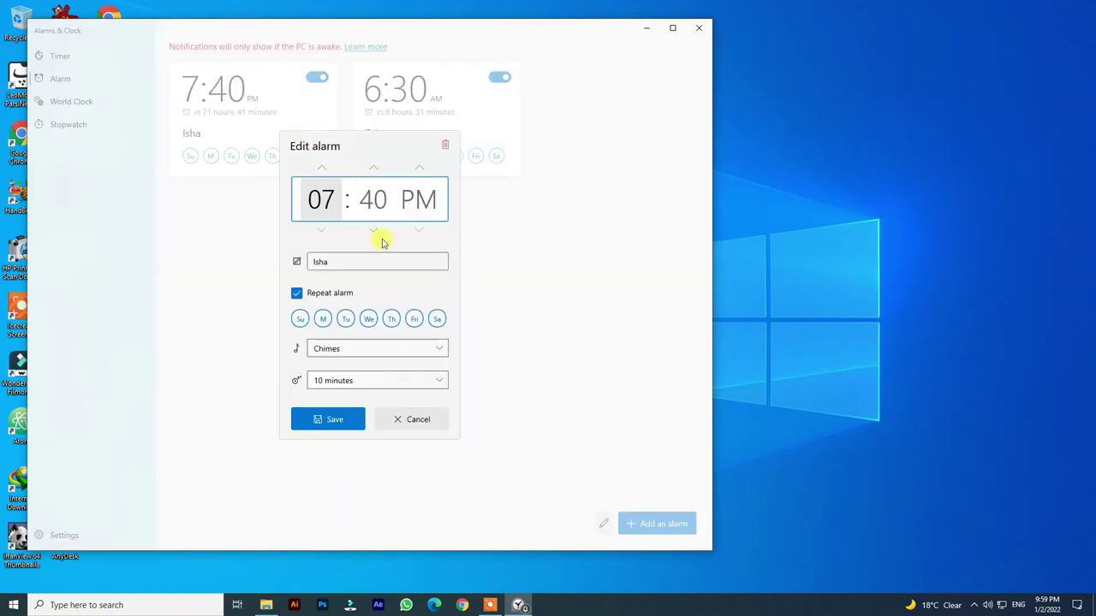
Step: Browse the built-in sounds offered for the Isha alarm and preview some of them
left_click(371, 351)
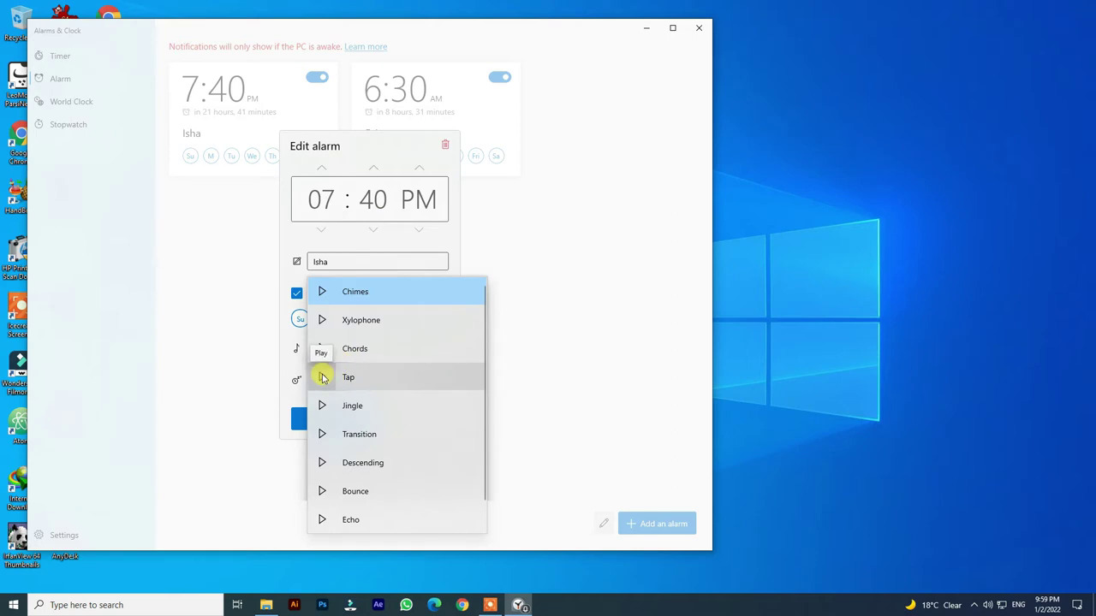
scroll(323, 378, "down", 1)
scroll(323, 378, "up", 1)
left_click(324, 378)
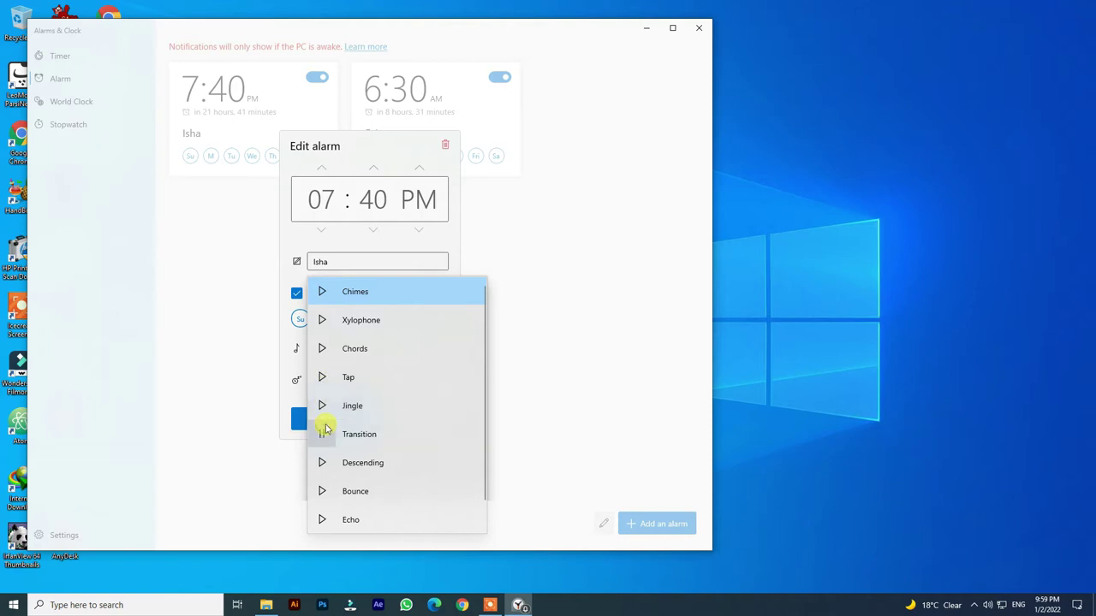
scroll(452, 403, "down", 1)
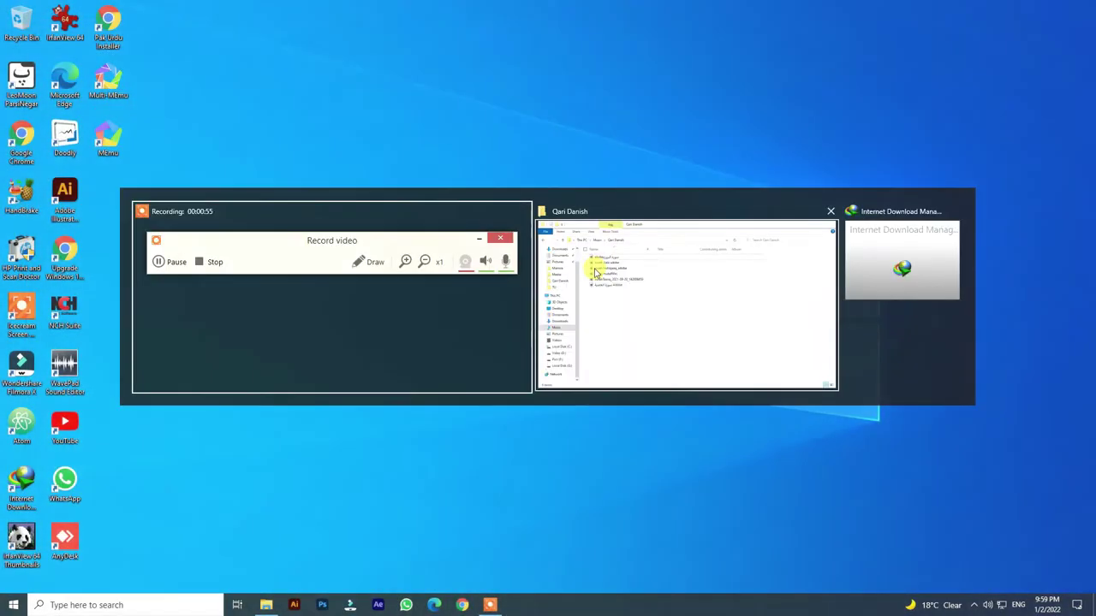
Step: Switch to the open music folder in File Explorer, listen to the surah mutaffifin file, and close the player
key("alt+Tab")
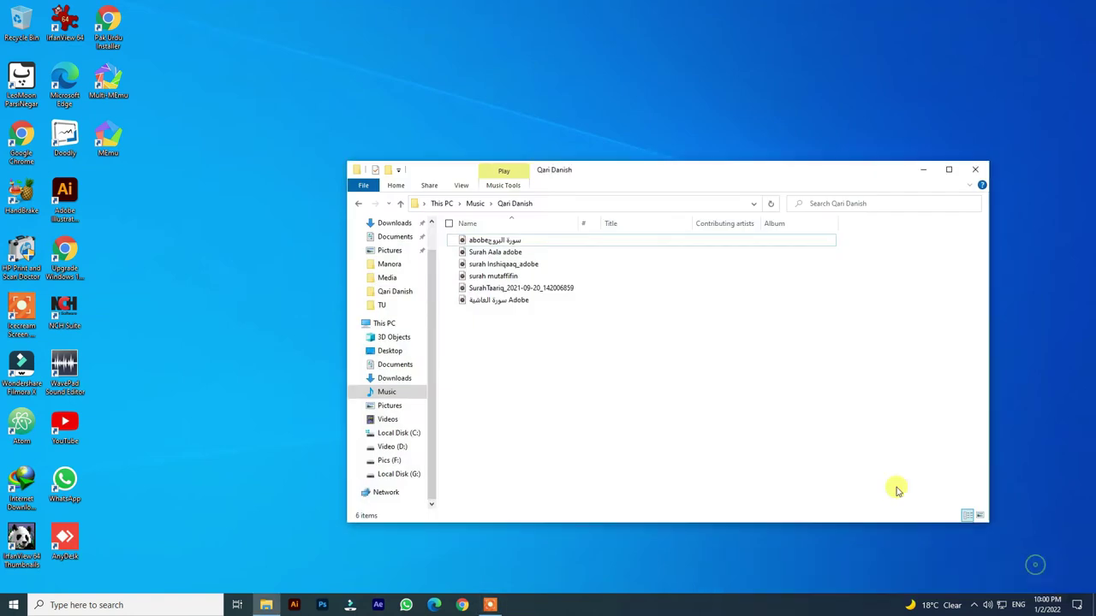
double_click(505, 277)
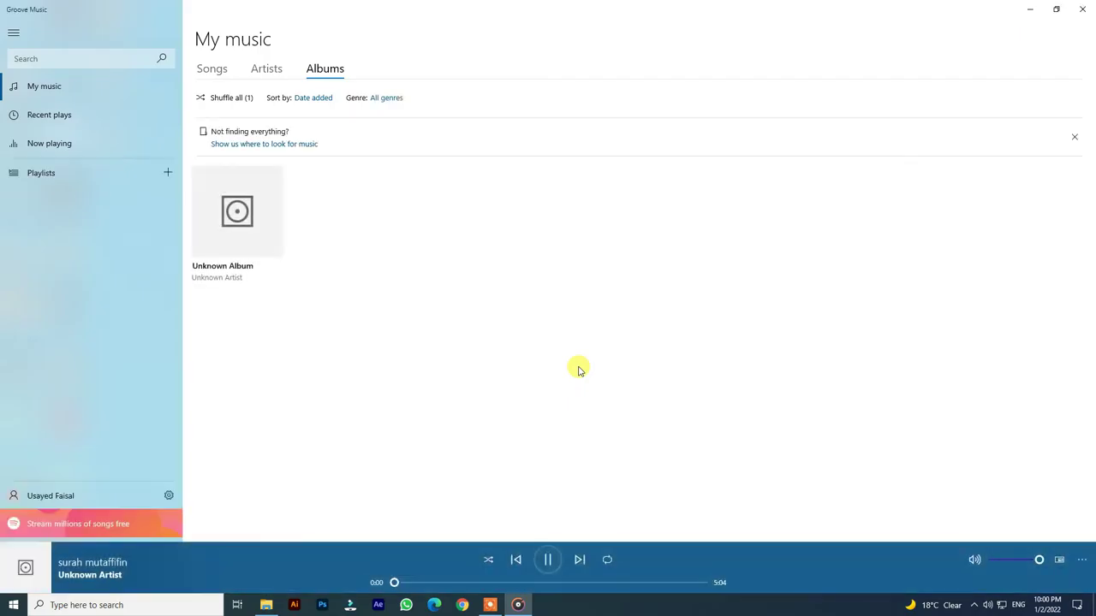
left_click(1089, 5)
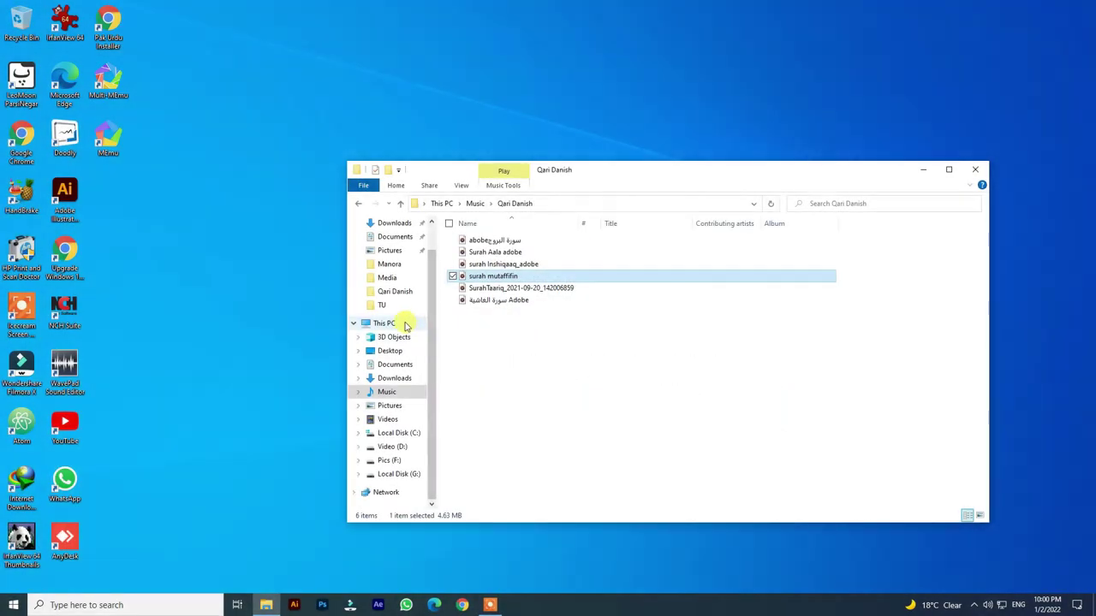
Step: Open a second File Explorer window beside the music folder and browse to C:\Windows\Media
right_click(272, 601)
left_click(276, 541)
left_click_drag(535, 186, 261, 208)
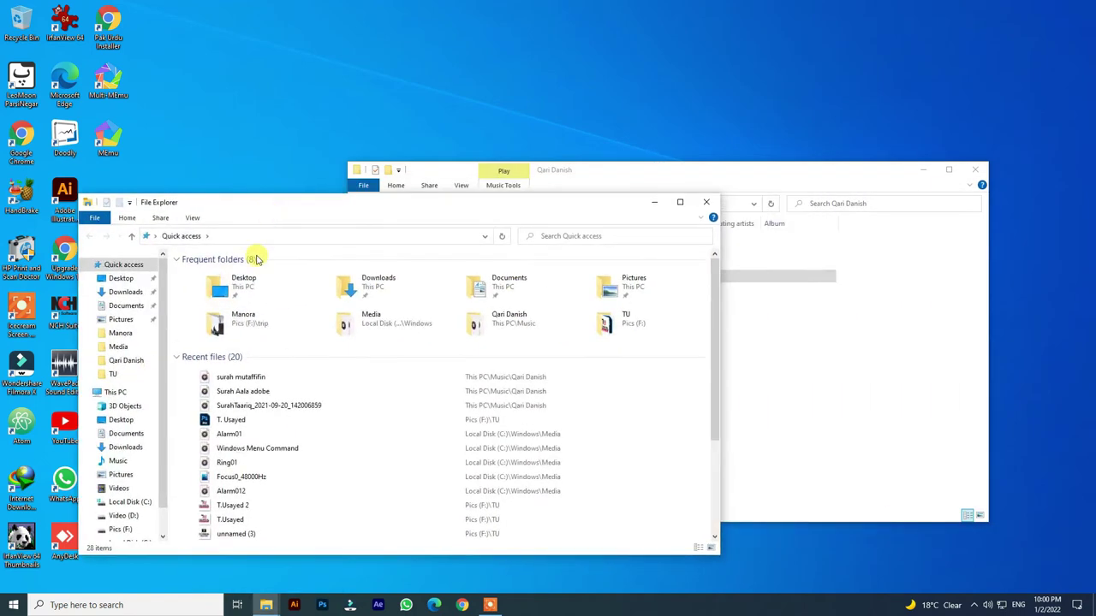
left_click(129, 503)
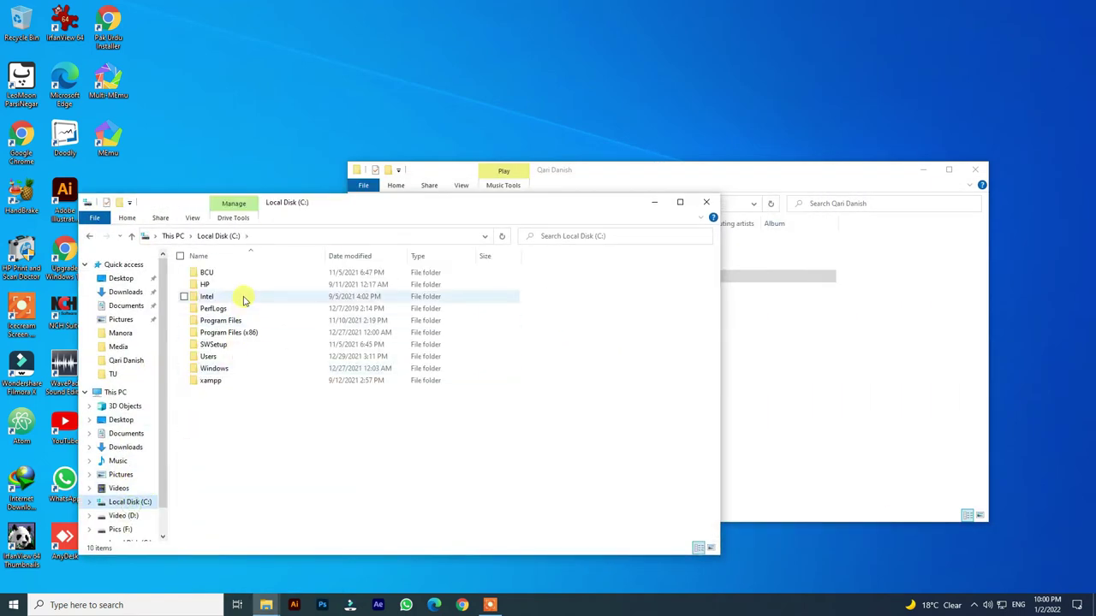
left_click(225, 370)
double_click(225, 374)
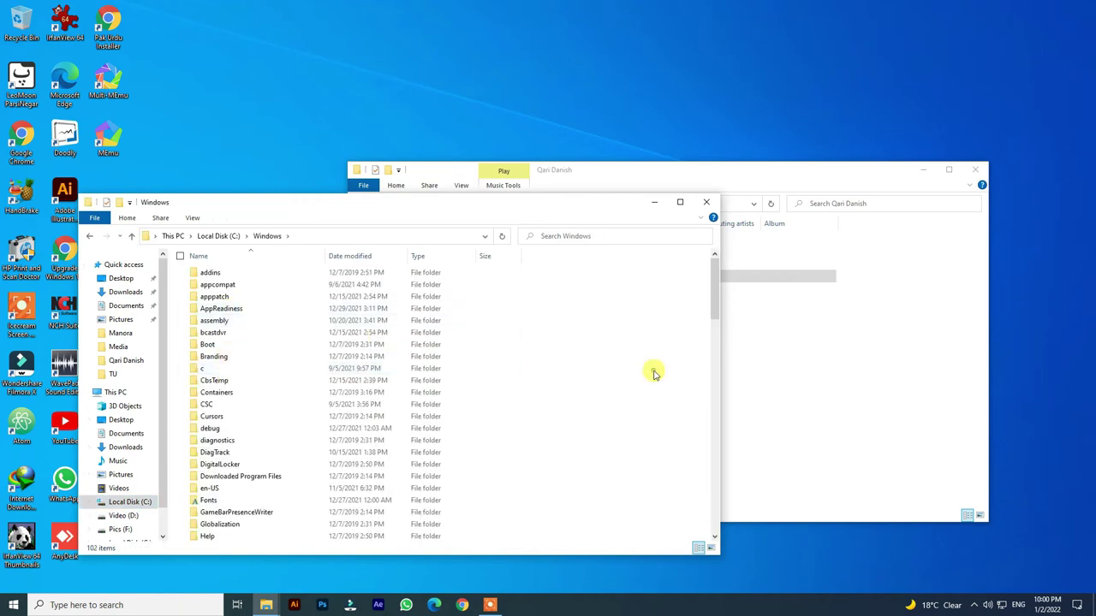
key("m")
double_click(217, 271)
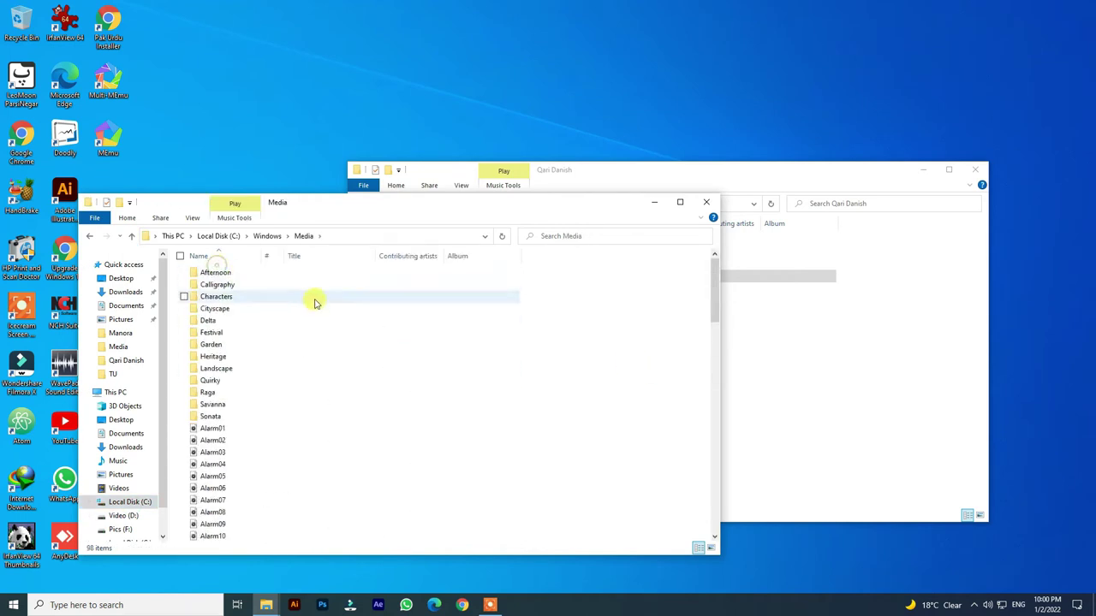
Step: Play the Alarm01 and Alarm02 sound files from the Media folder, closing the player after each
scroll(354, 337, "down", 2)
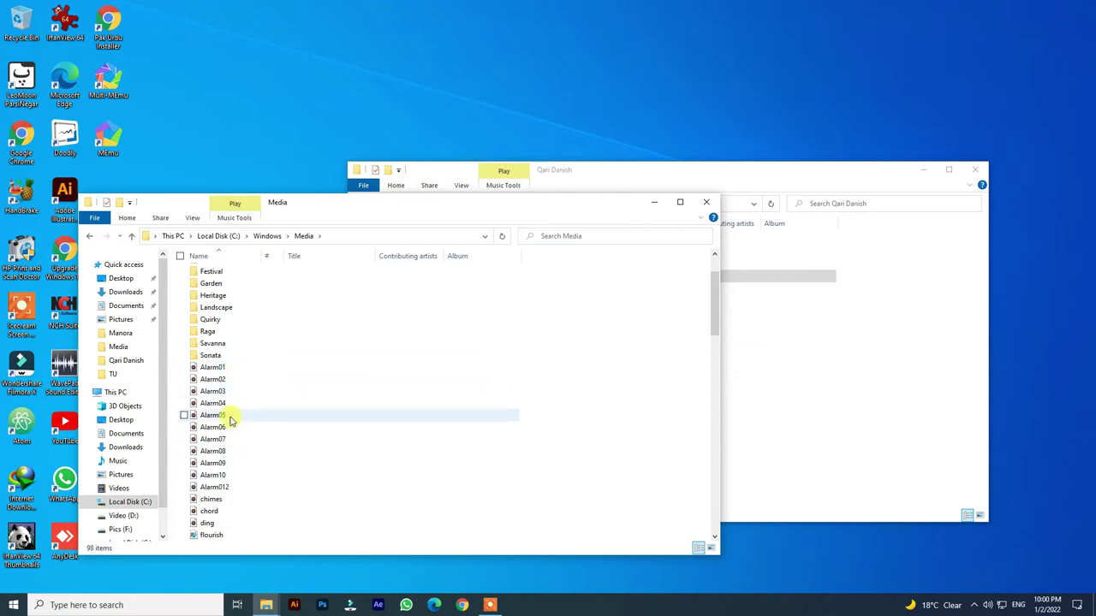
double_click(214, 367)
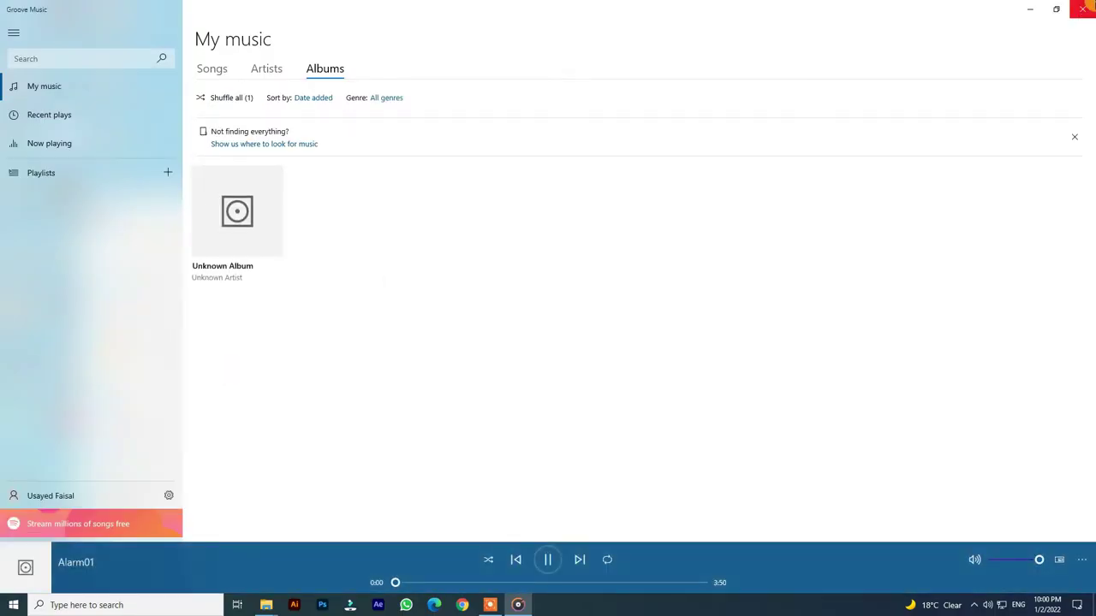
left_click(1084, 9)
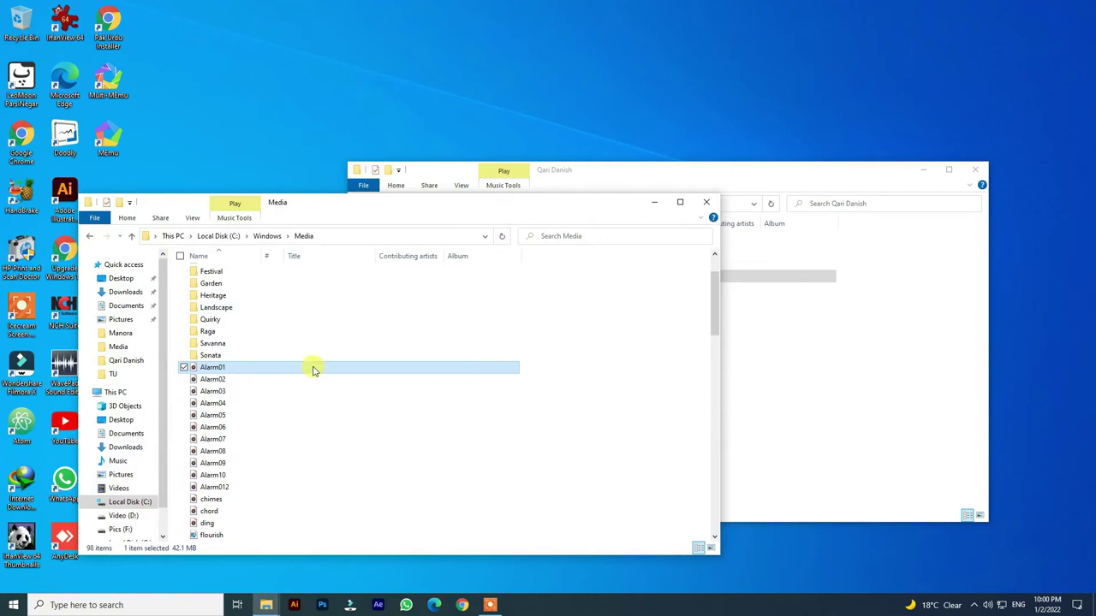
double_click(224, 382)
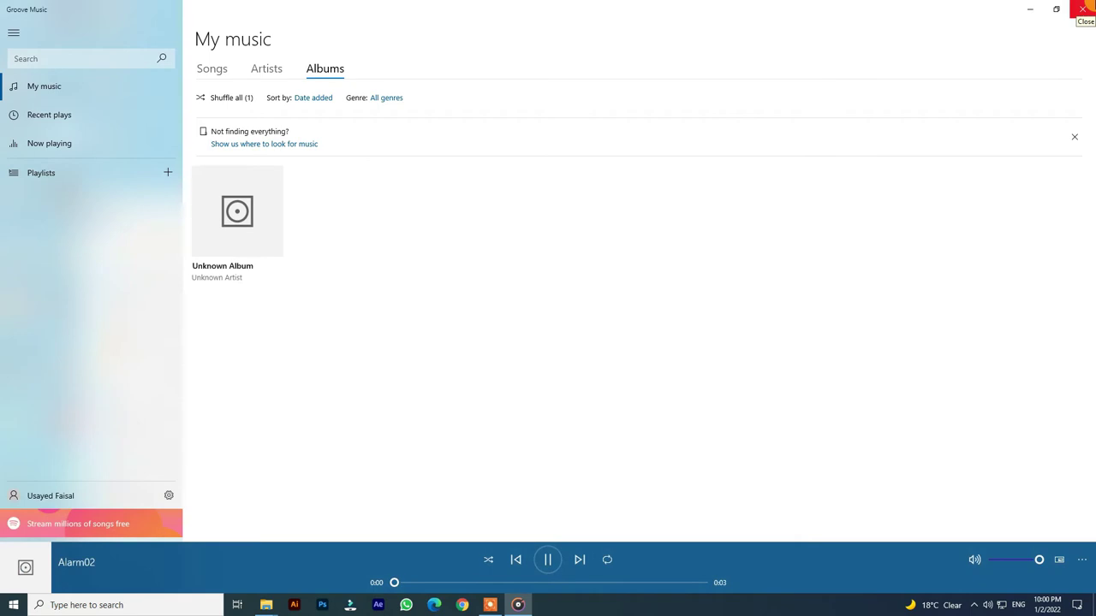
left_click(1084, 8)
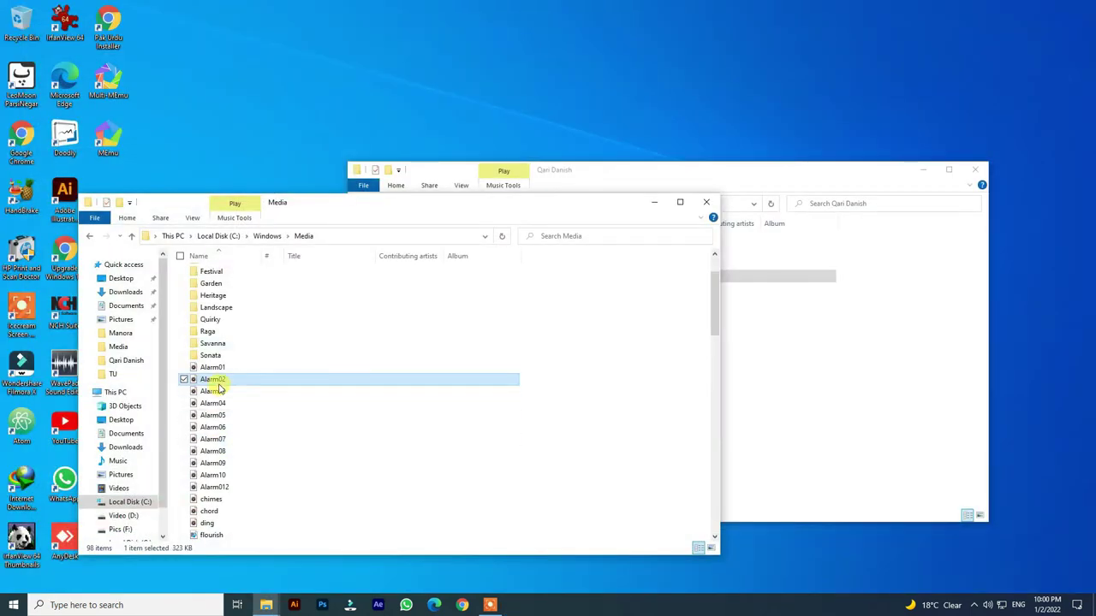
left_click(665, 175)
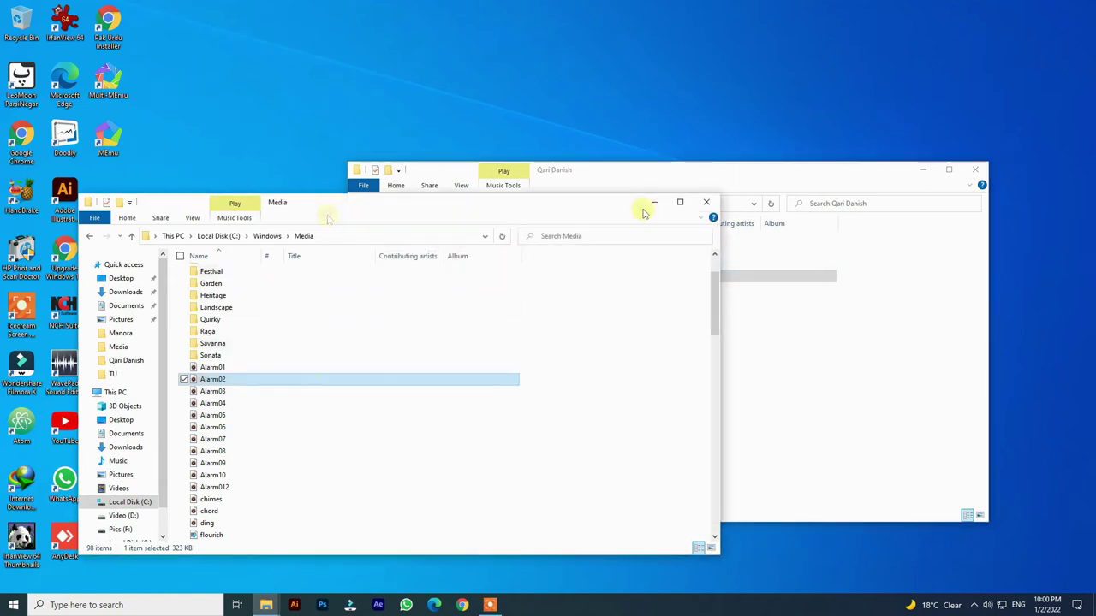
left_click(683, 176)
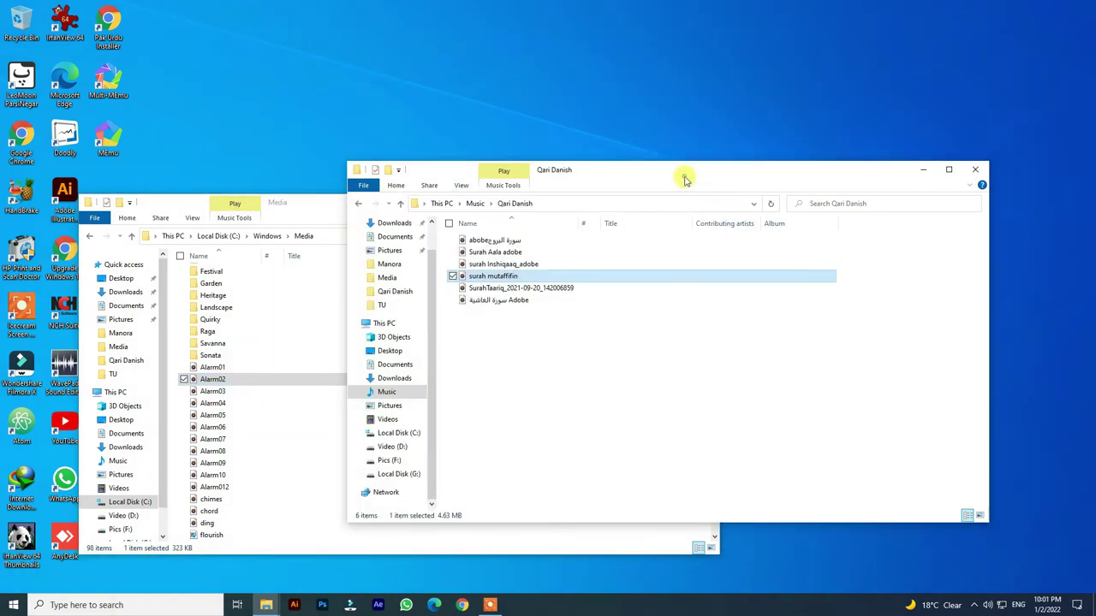
left_click(281, 215)
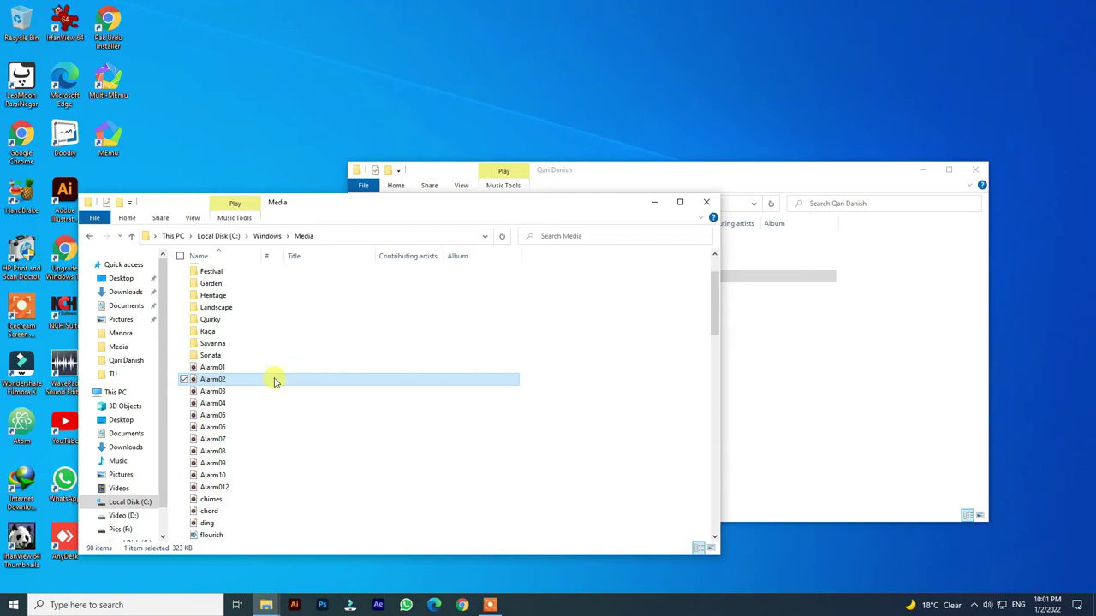
Step: Try to permanently delete Alarm02 from the Media folder
key("shift+Delete")
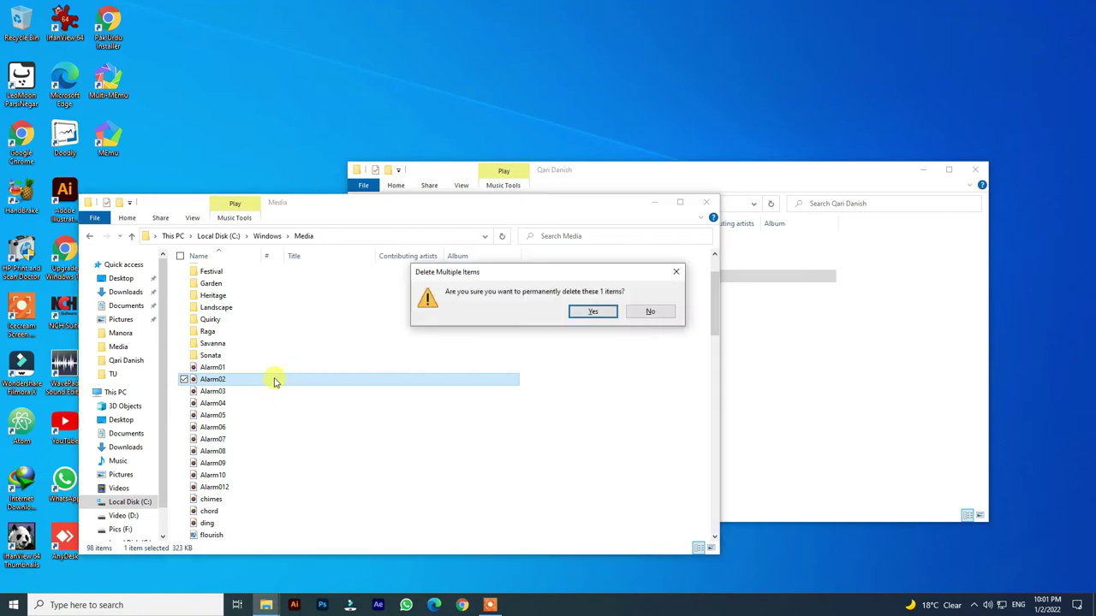
key("Return")
left_click(520, 226)
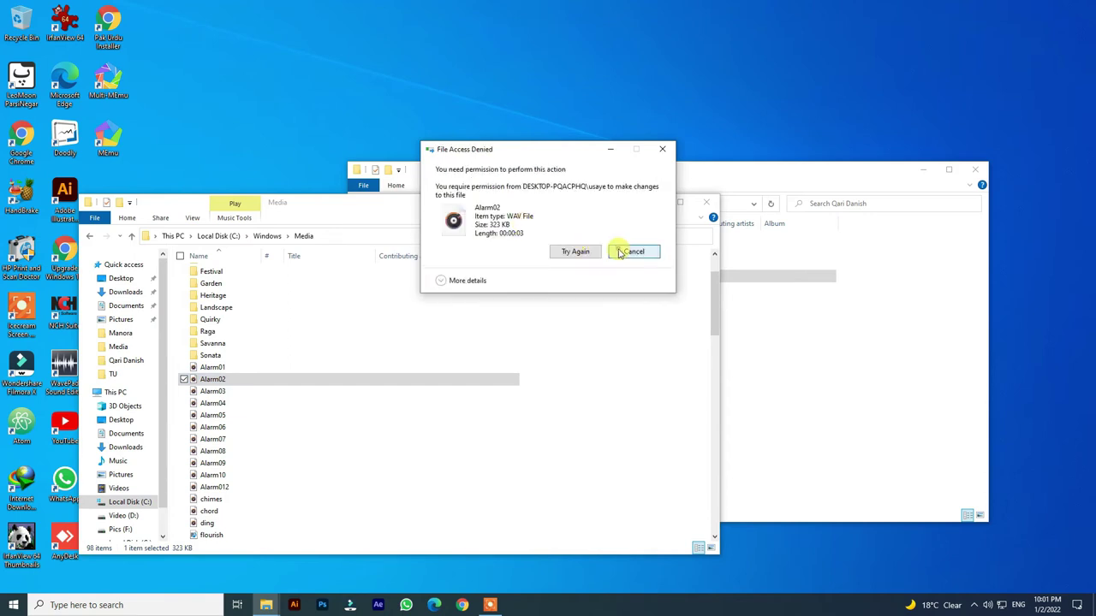
left_click(626, 251)
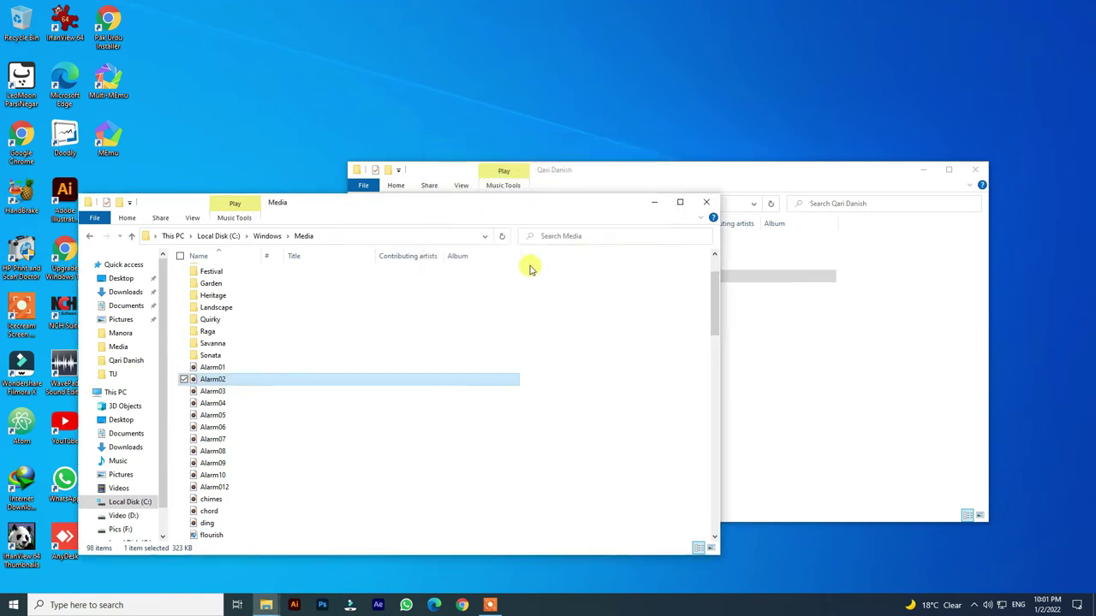
Step: View the Users group's permissions in the security properties of Alarm02 and open the file's advanced security settings
right_click(271, 382)
left_click(301, 370)
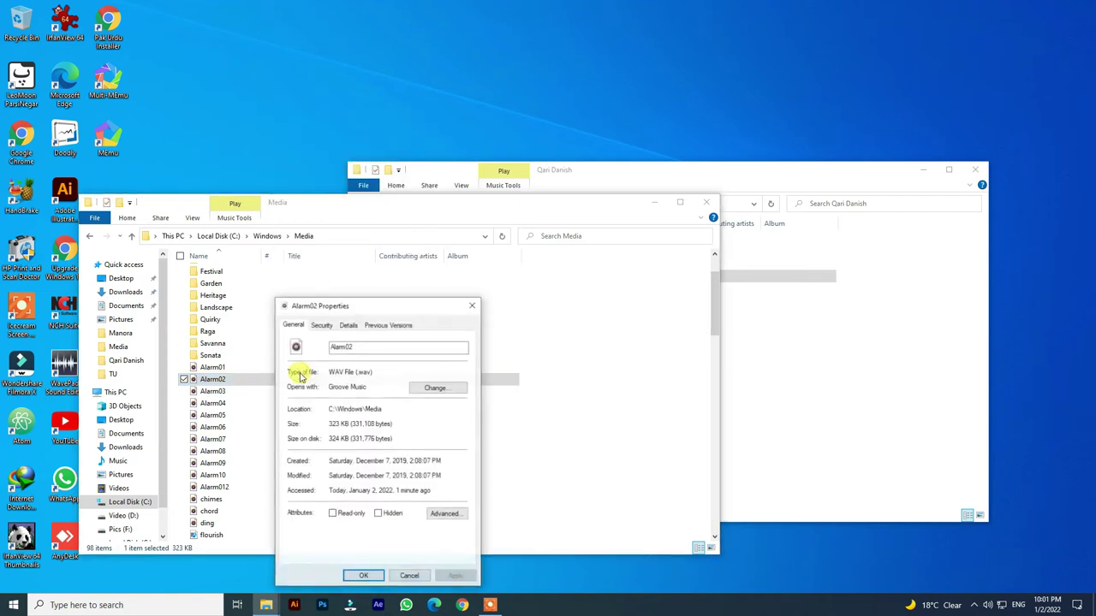
left_click(329, 325)
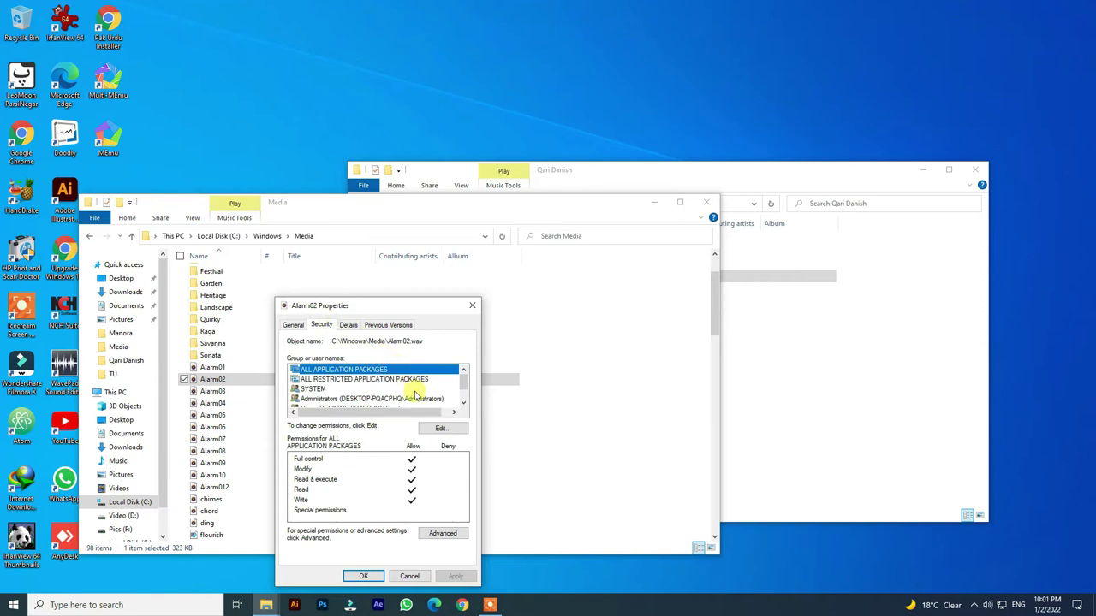
scroll(419, 388, "down", 1)
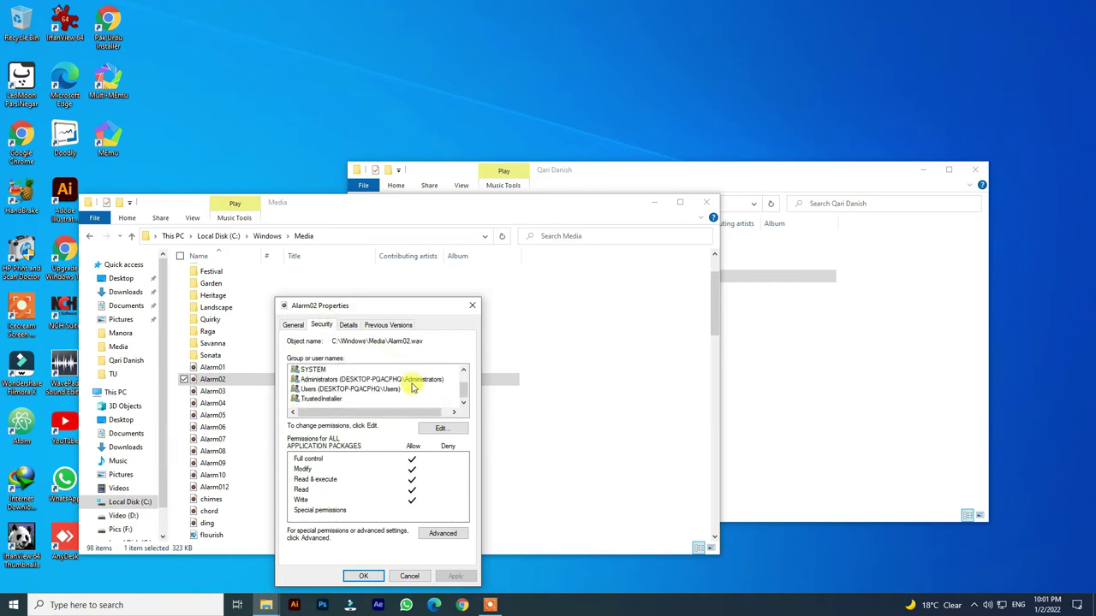
left_click(340, 391)
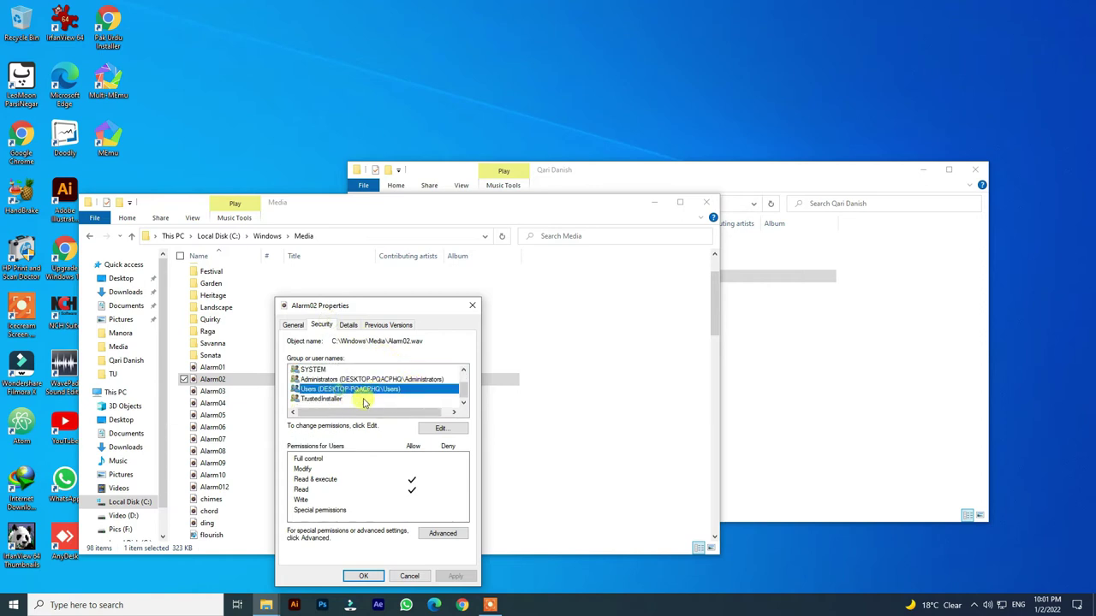
left_click(454, 536)
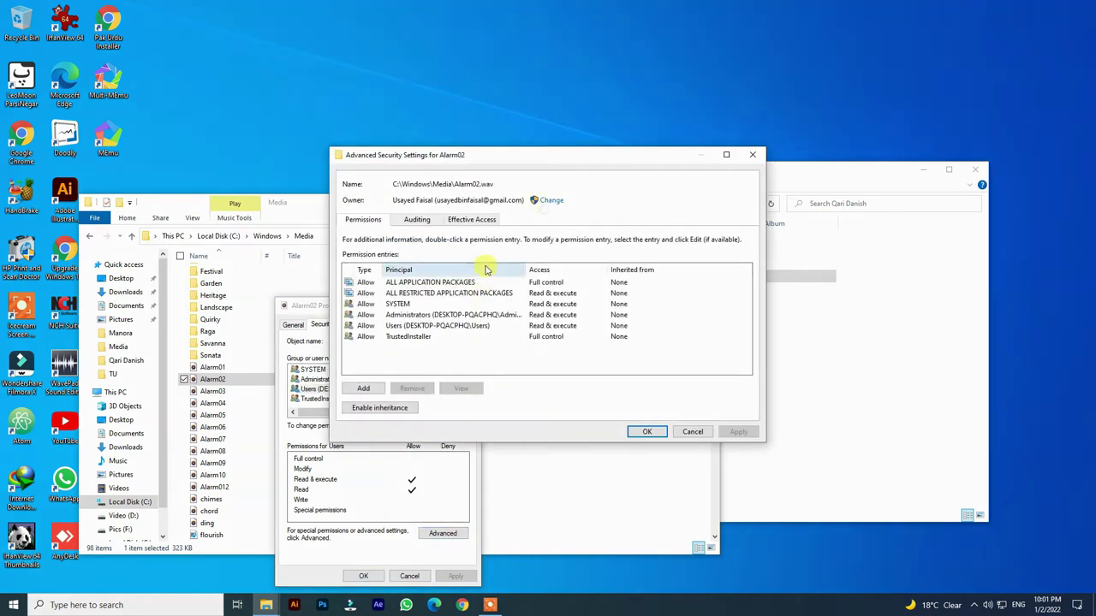
Step: Change the owner of Alarm02 to the Users group, finding it through the advanced account search, and apply the new ownership
left_click(552, 201)
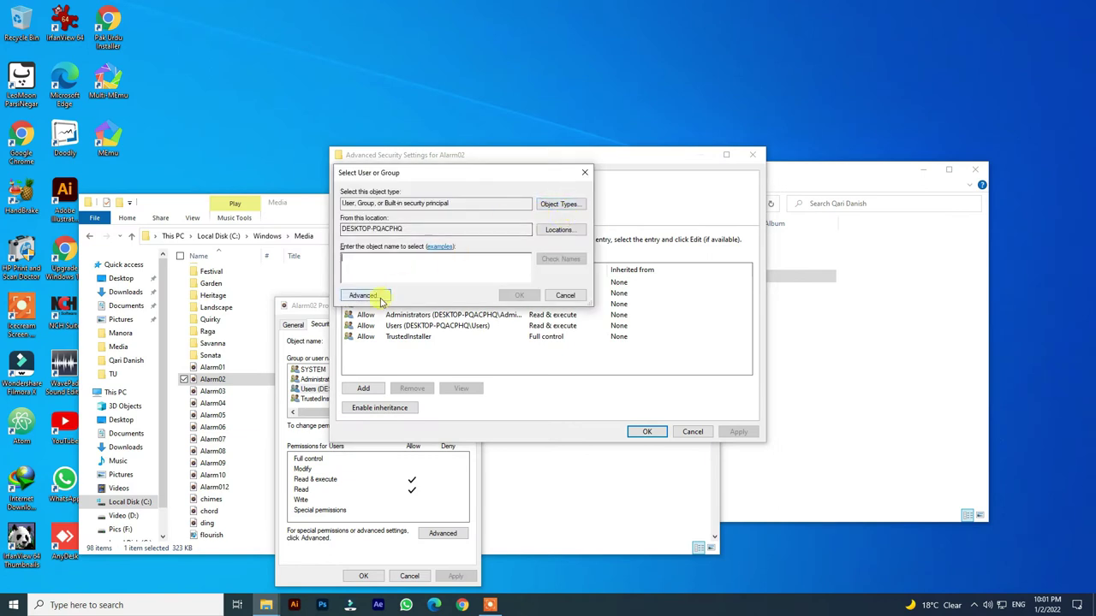
left_click(367, 295)
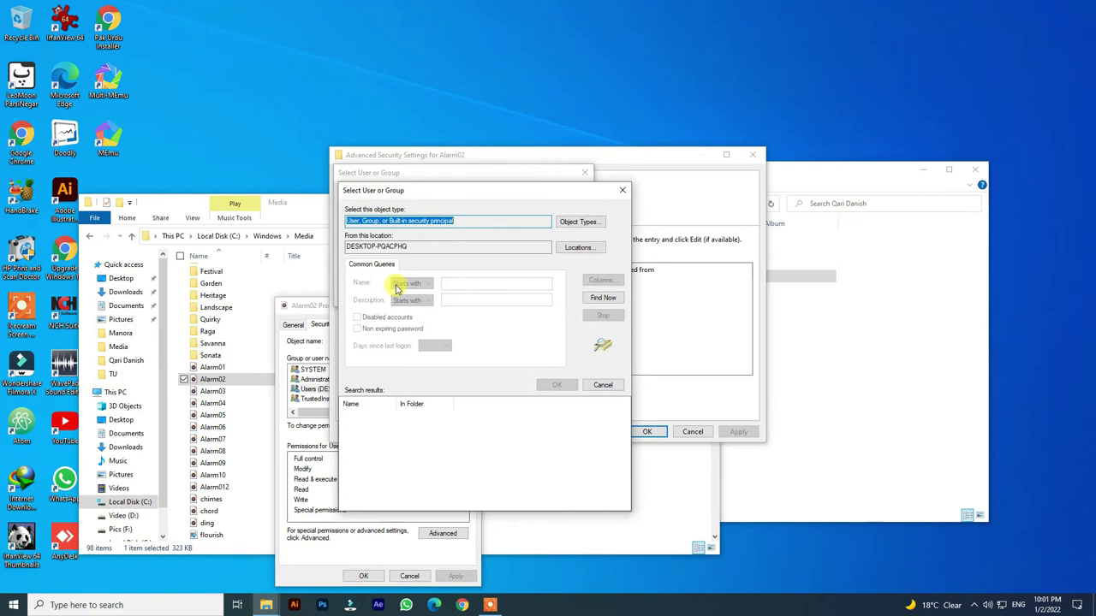
left_click(610, 299)
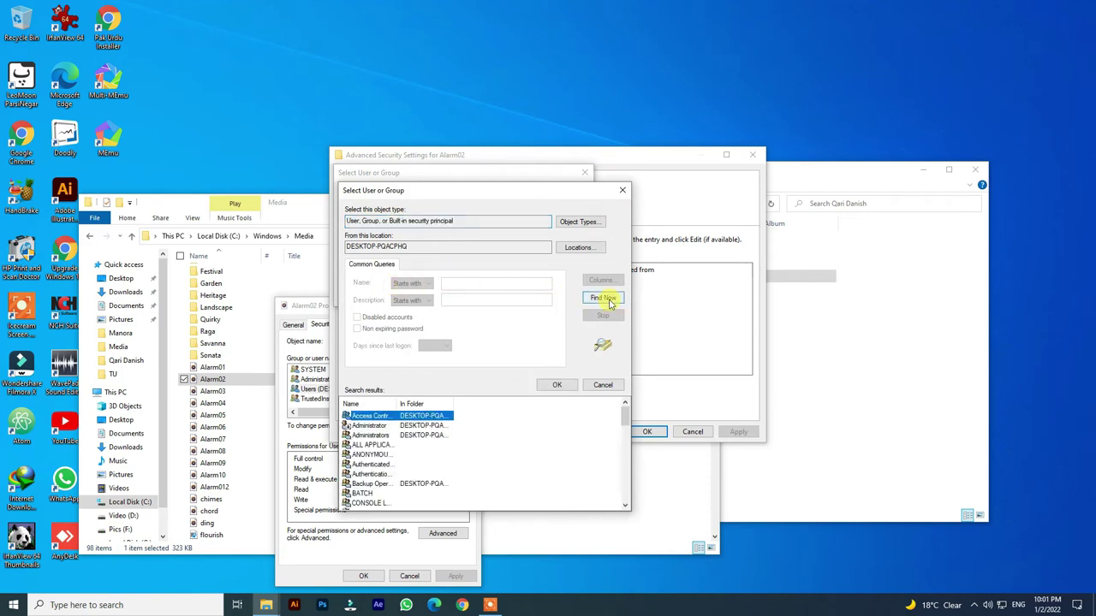
scroll(465, 472, "down", 10)
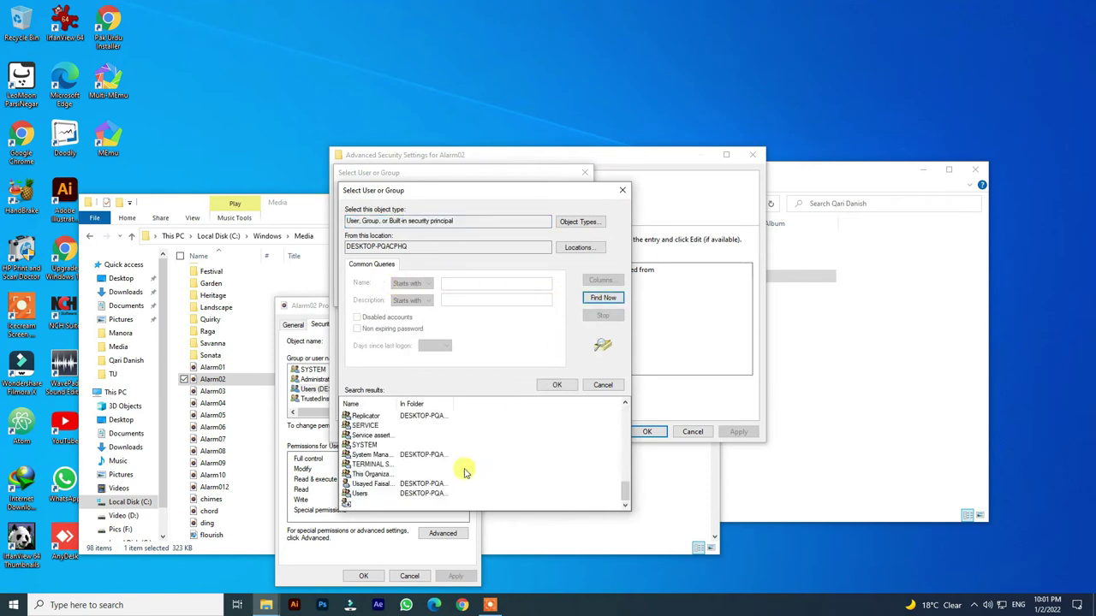
left_click(361, 494)
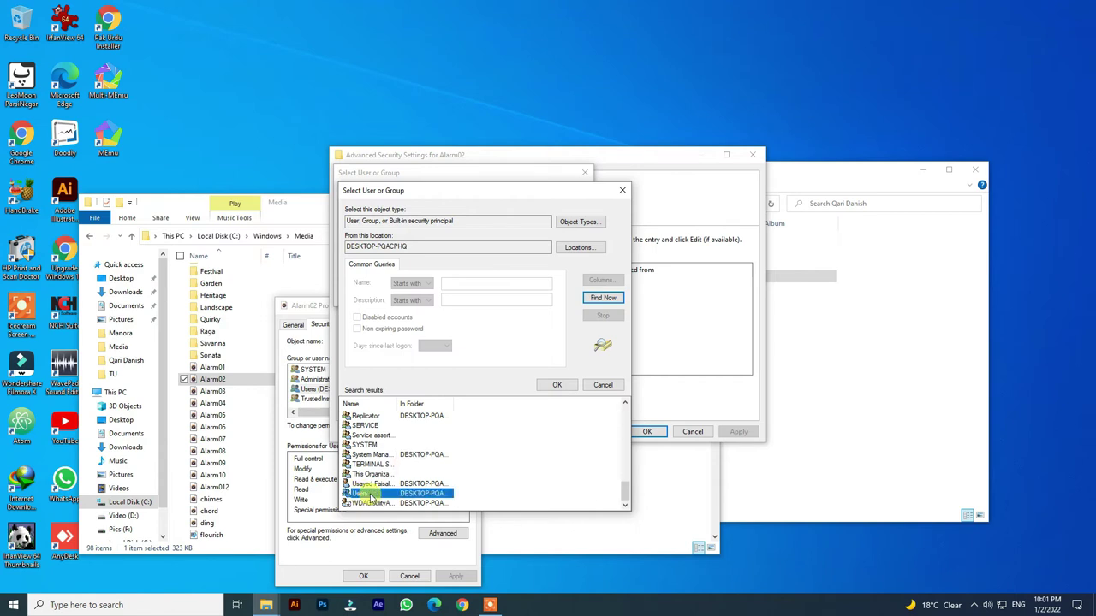
left_click(558, 385)
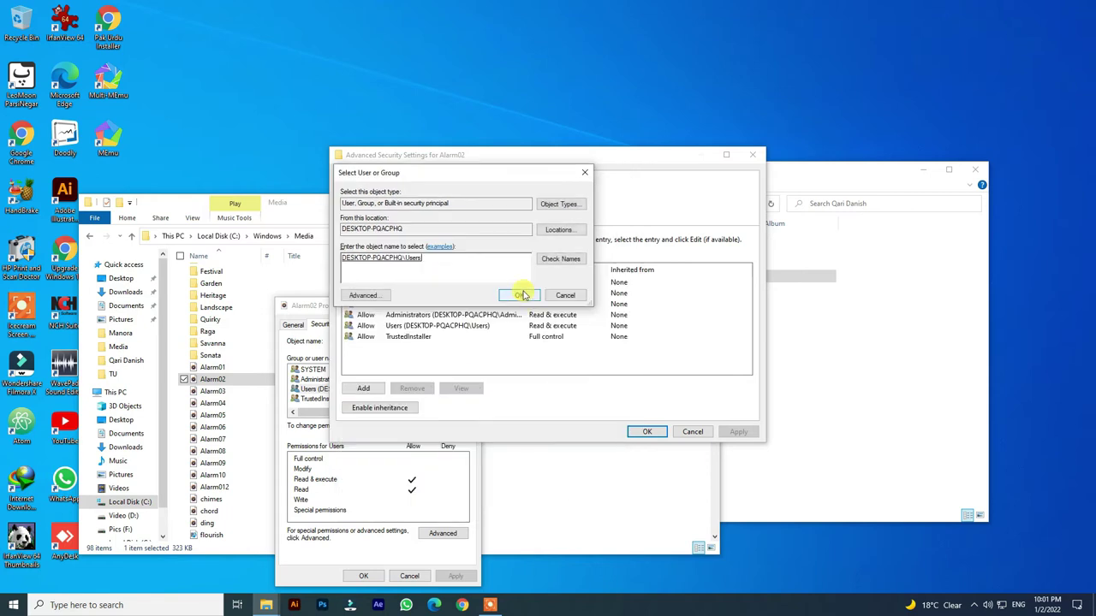
left_click(522, 295)
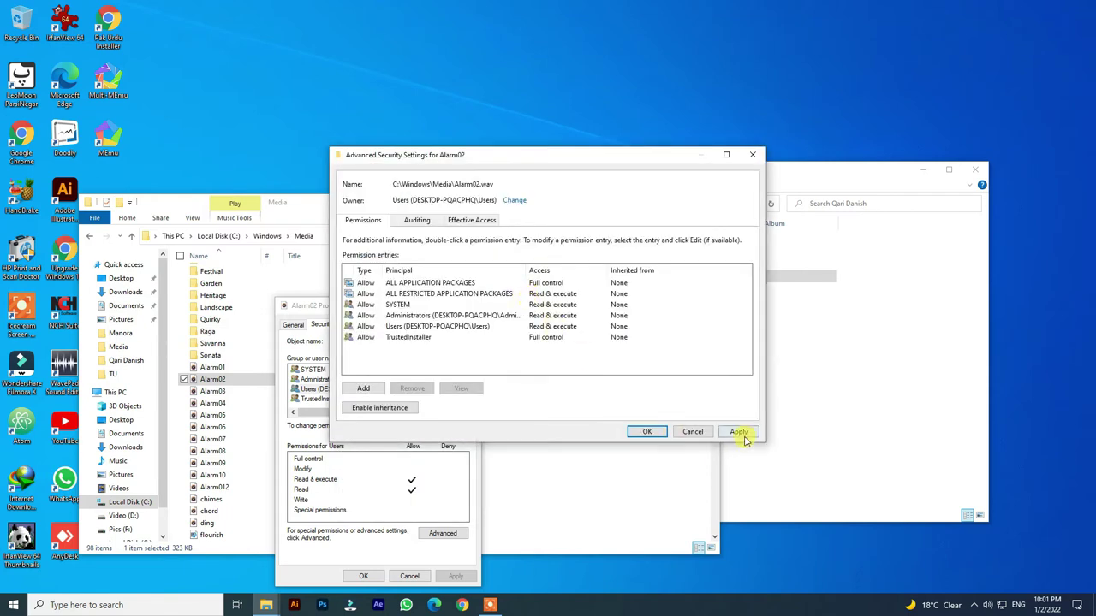
left_click(648, 432)
left_click(639, 346)
left_click(648, 432)
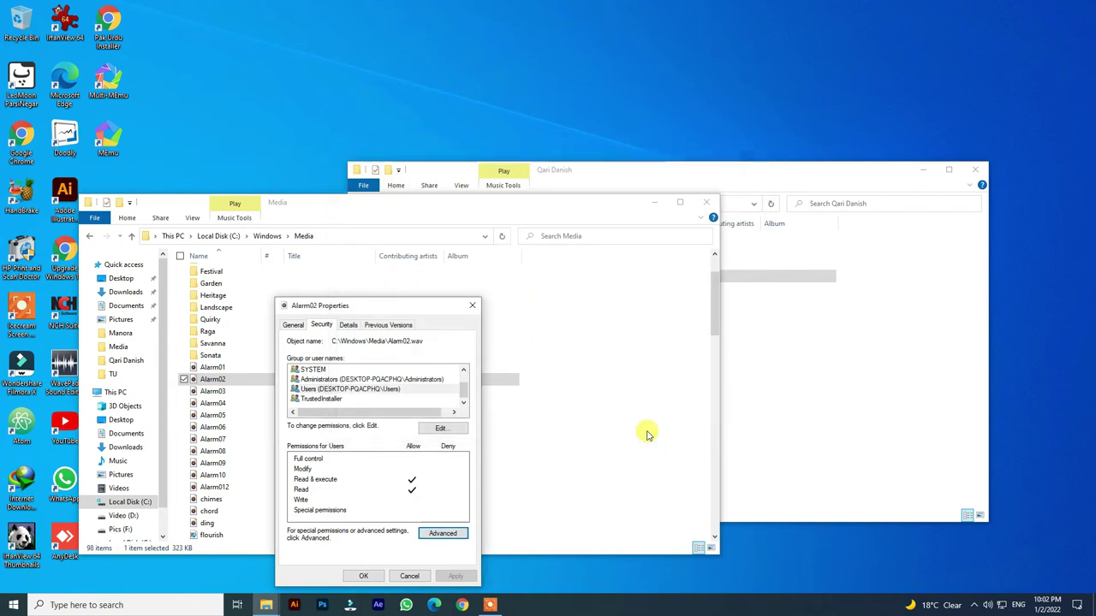
Step: Edit Alarm02's permissions to allow full control for ALL RESTRICTED APPLICATION PACKAGES, and accept the system folder permission change
scroll(332, 393, "up", 1)
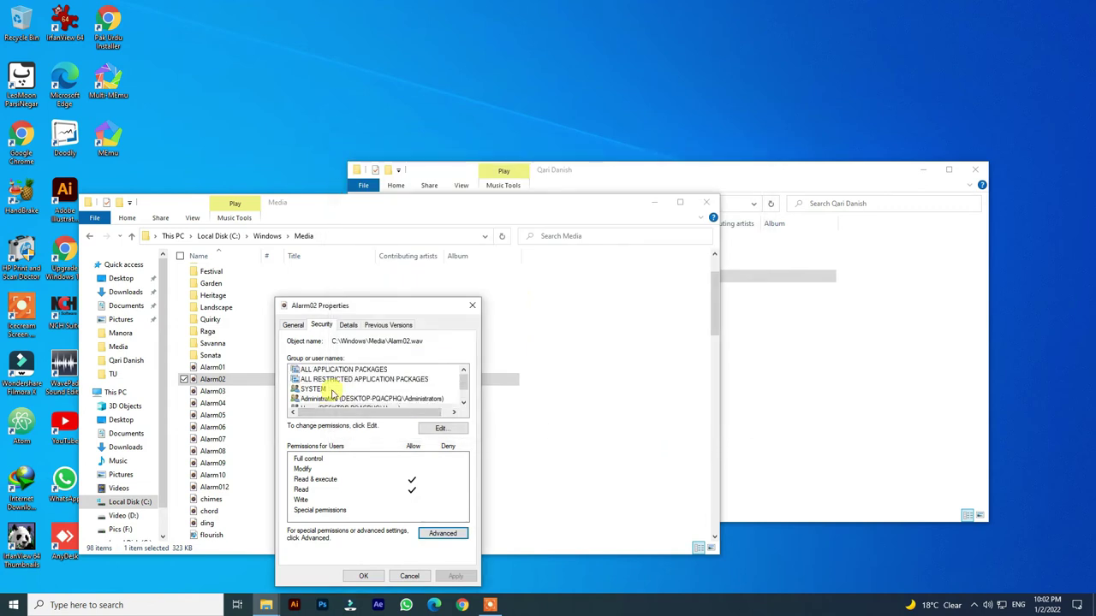
left_click(385, 369)
left_click(454, 428)
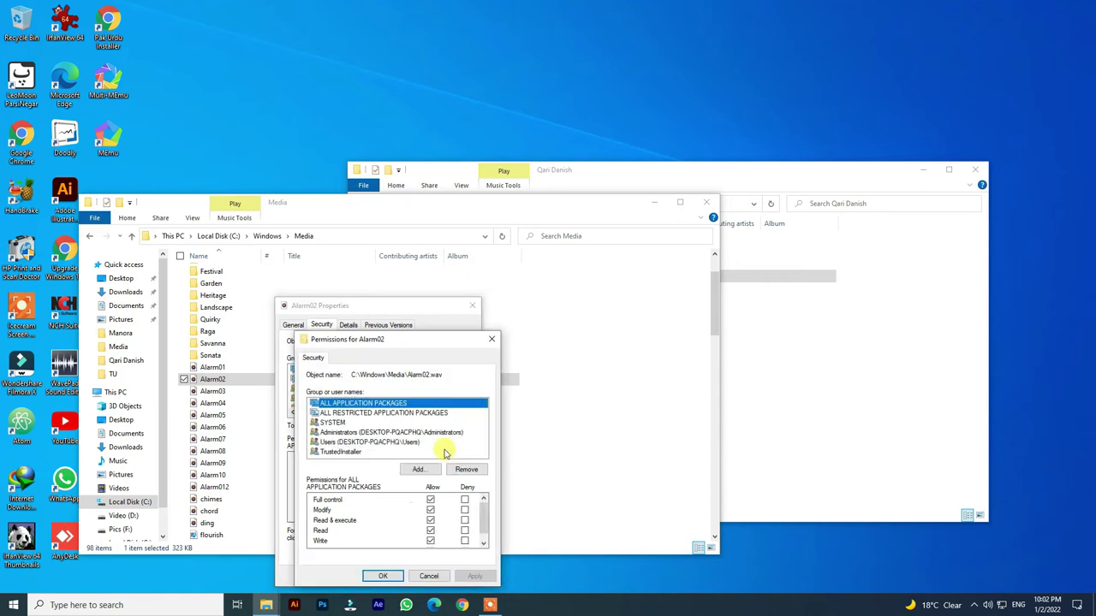
scroll(430, 513, "down", 1)
left_click(392, 413)
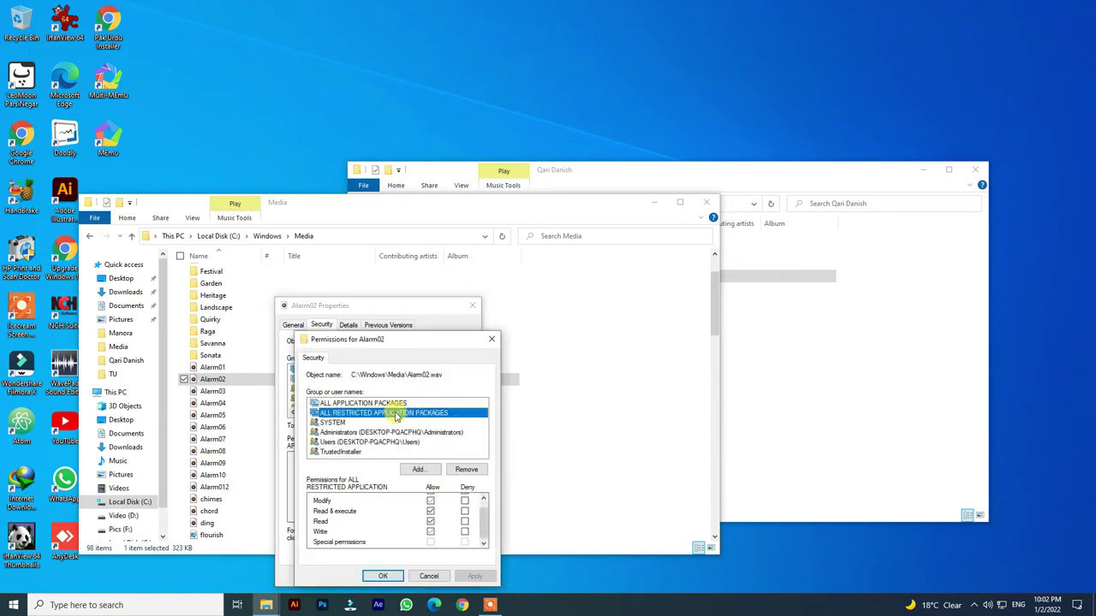
scroll(430, 514, "up", 1)
left_click(431, 500)
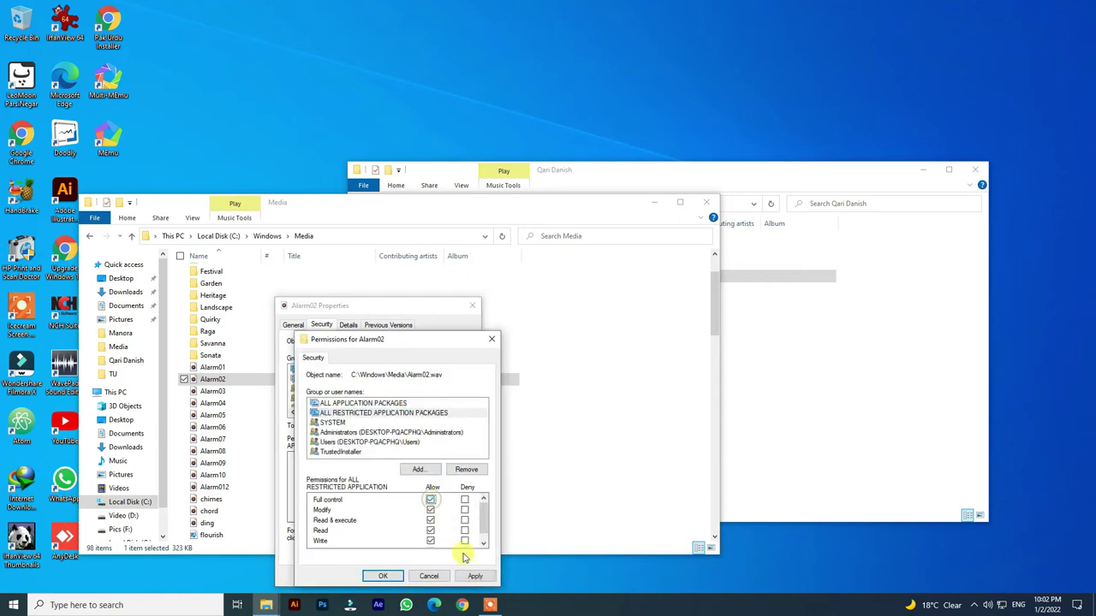
left_click(474, 576)
left_click(587, 350)
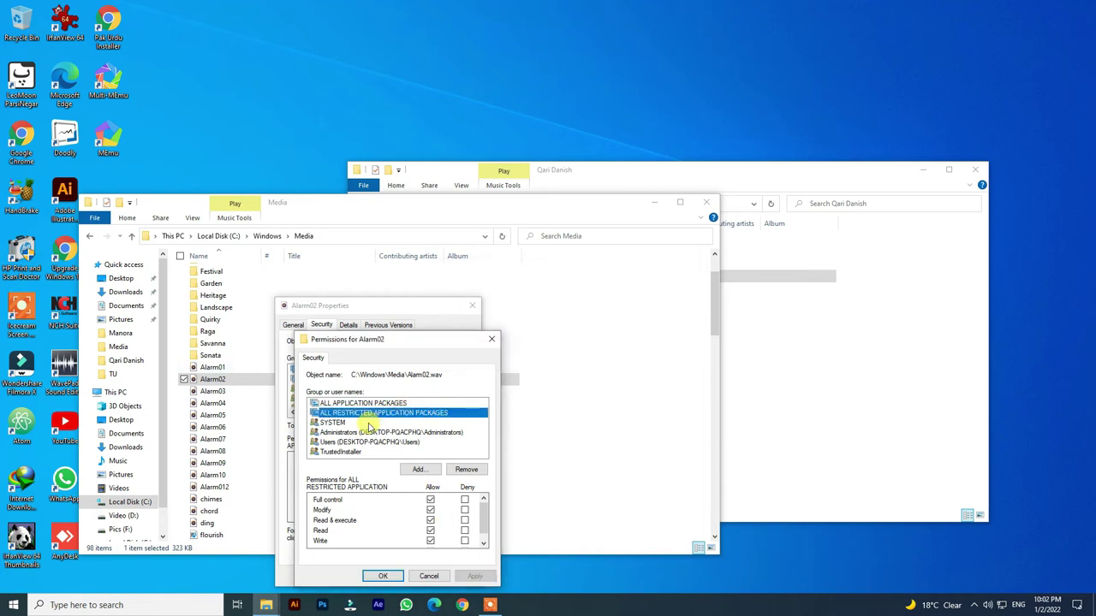
Step: Allow full control over Alarm02 for SYSTEM and Administrators, applying and accepting each permission change
left_click(432, 423)
left_click(475, 576)
left_click(597, 350)
left_click(377, 432)
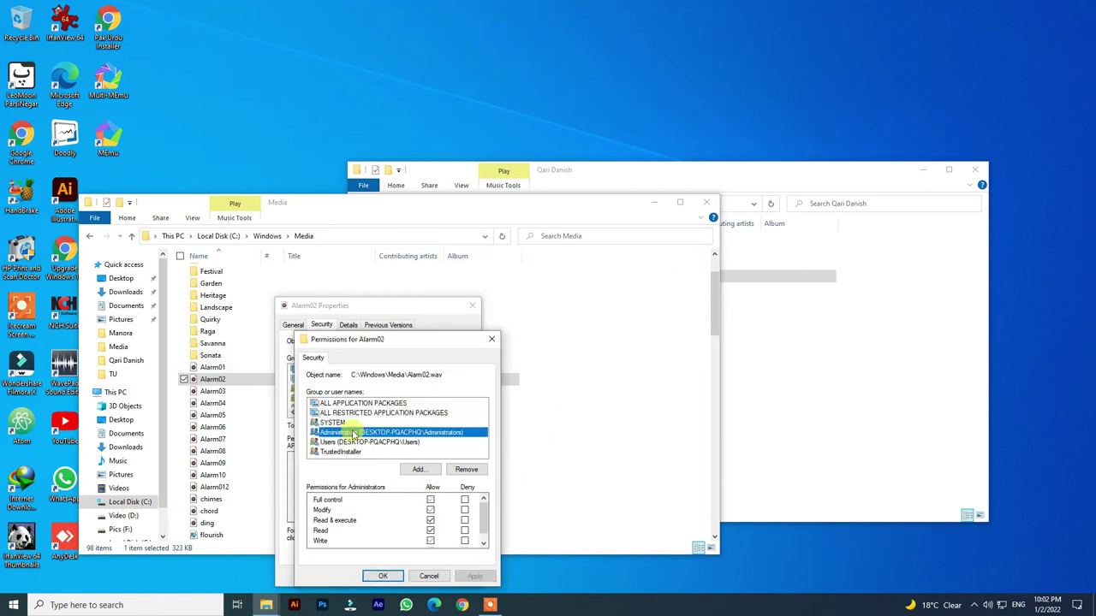
left_click(474, 576)
left_click(591, 349)
Step: Allow the Users group full control over Alarm02, check TrustedInstaller's permissions, and close the file's permissions and properties
left_click(370, 442)
left_click(431, 500)
left_click(475, 576)
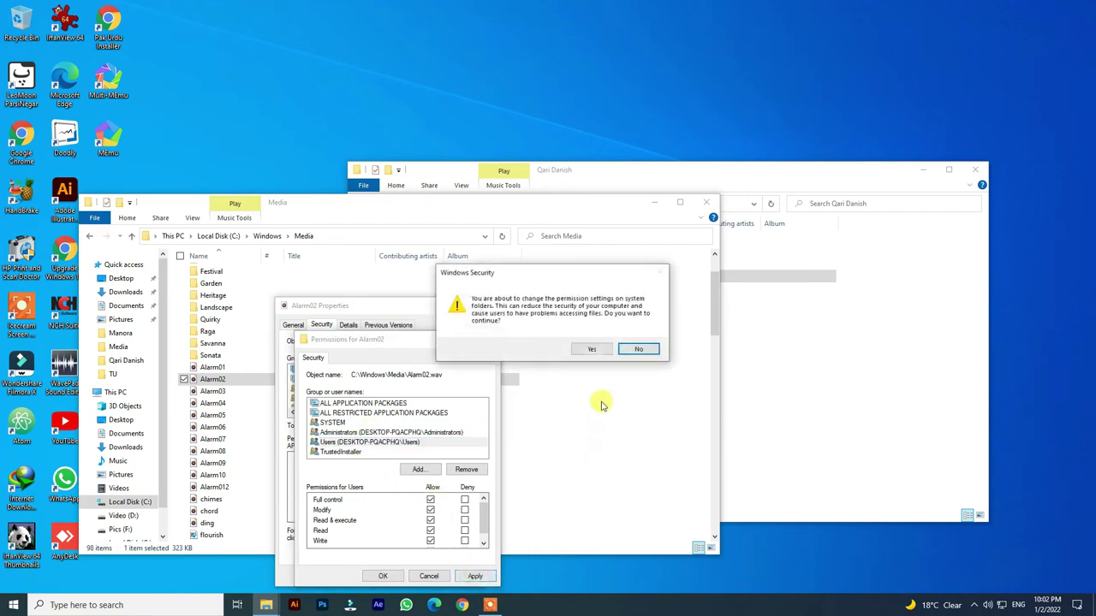
left_click(593, 350)
left_click(340, 452)
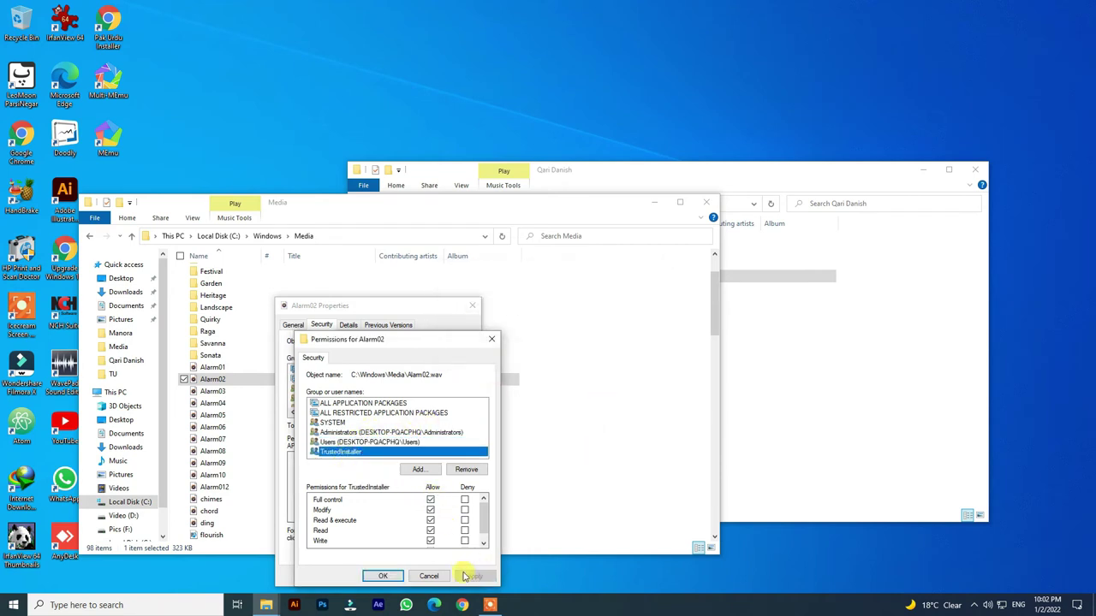
left_click(384, 577)
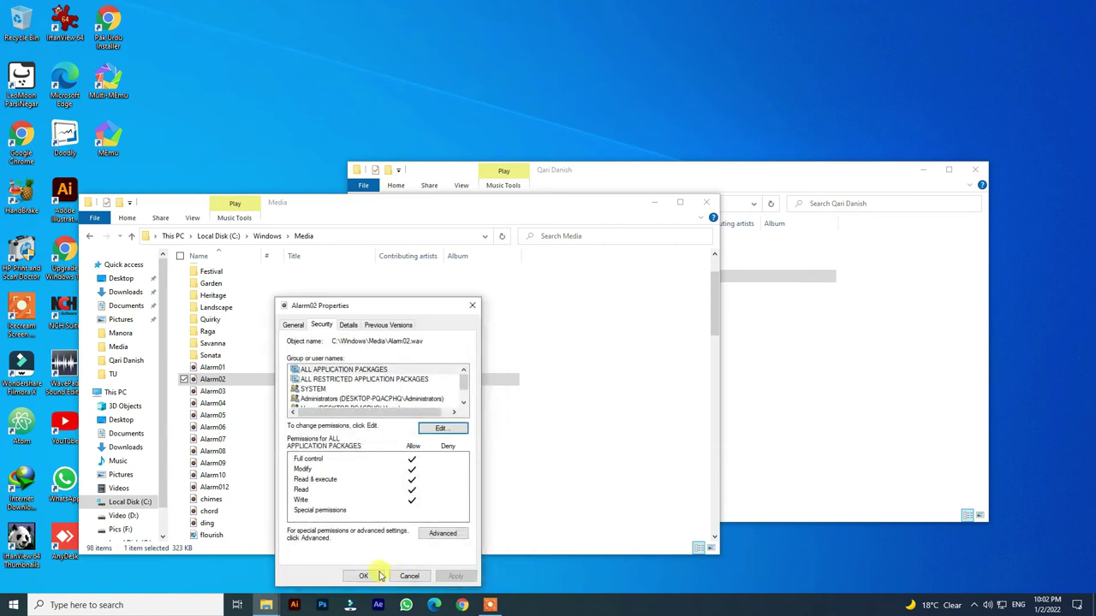
left_click(363, 577)
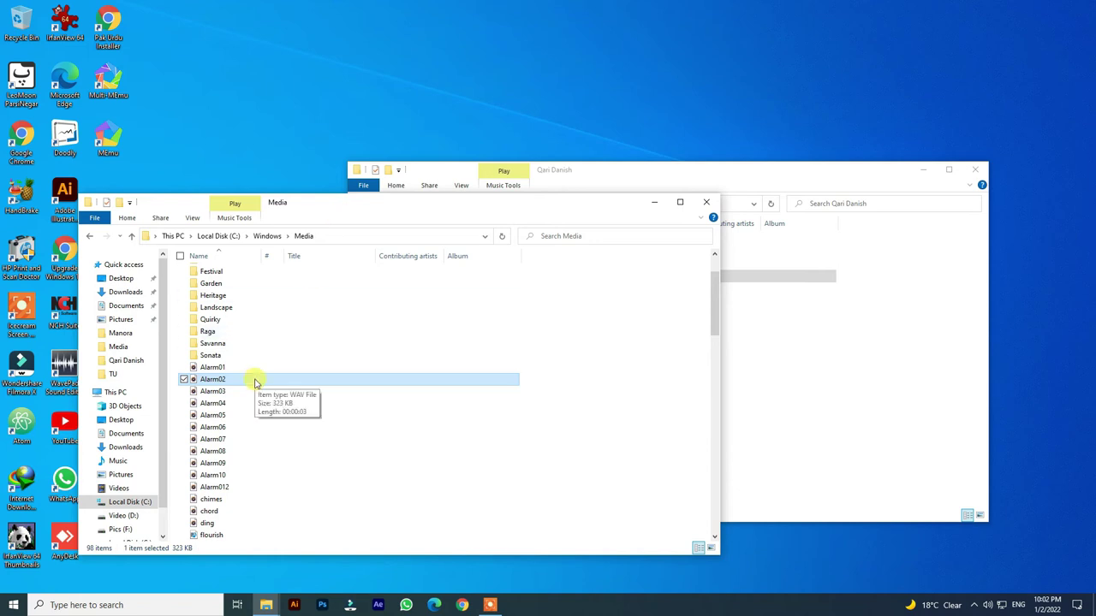
Step: Copy the name Alarm02 from the Media folder's file and rename the surah mutaffifin audio file in the music folder with it
key("F2")
key("ctrl+c")
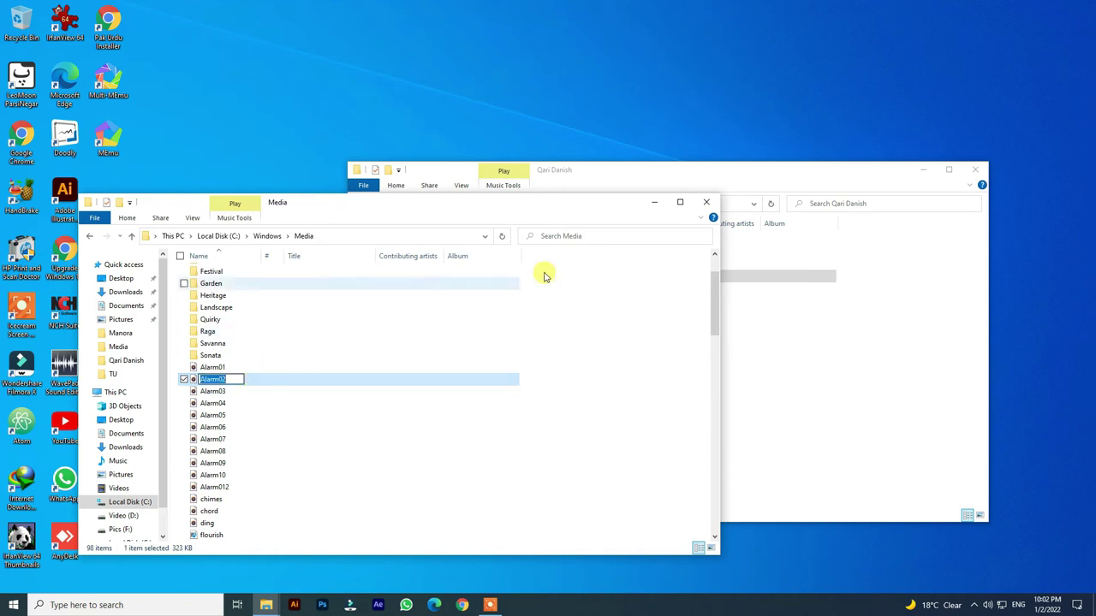
left_click(655, 202)
key("F2")
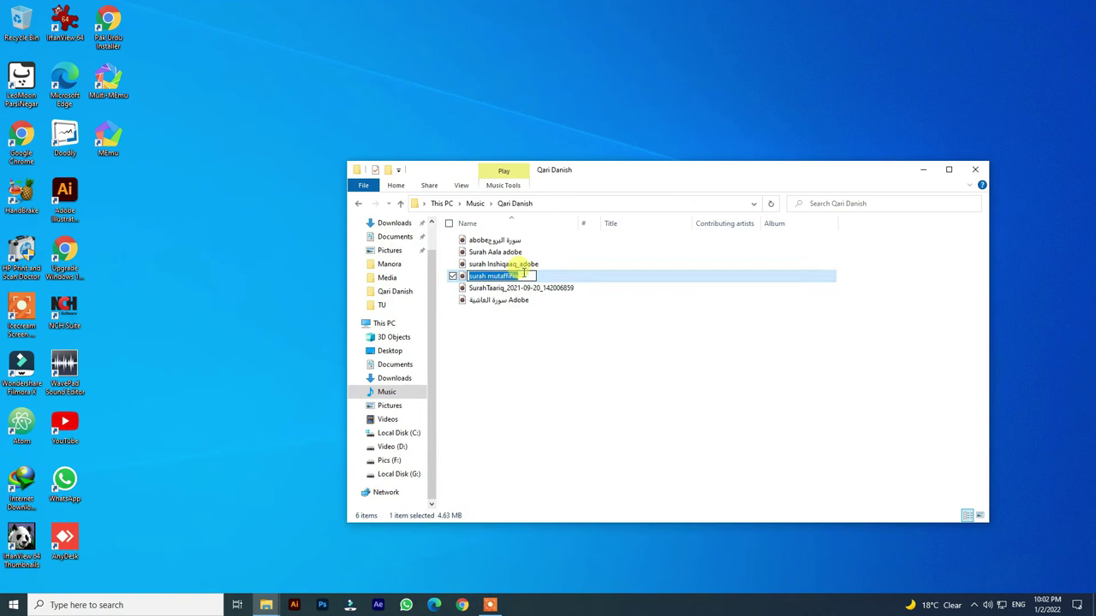
key("ctrl+v")
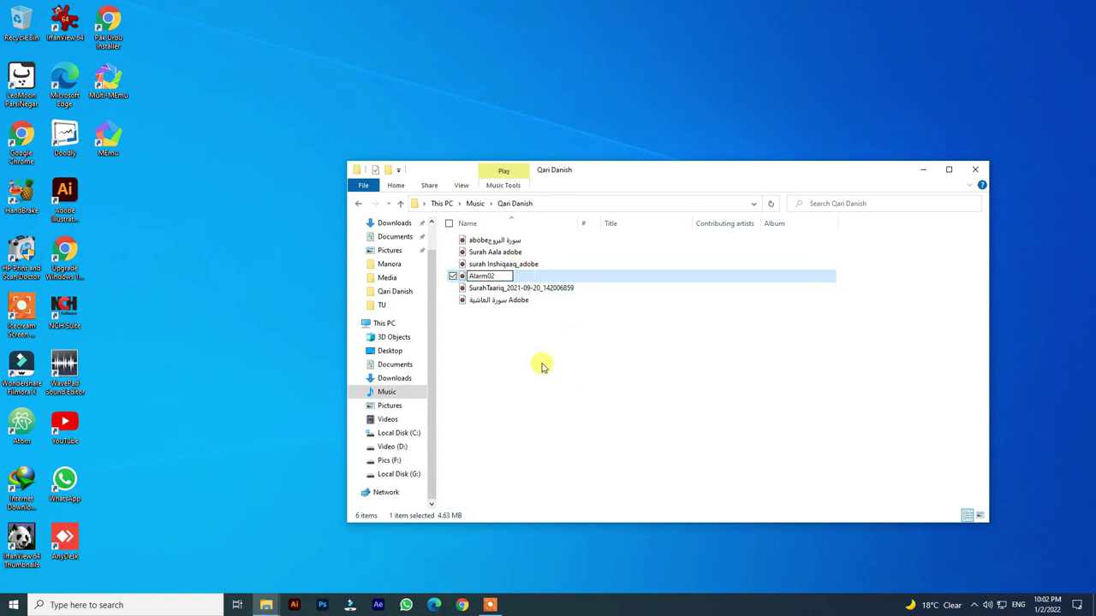
right_click(541, 363)
left_click(572, 409)
Step: Return to the Media folder and delete its original Alarm02 file
key("alt+Tab")
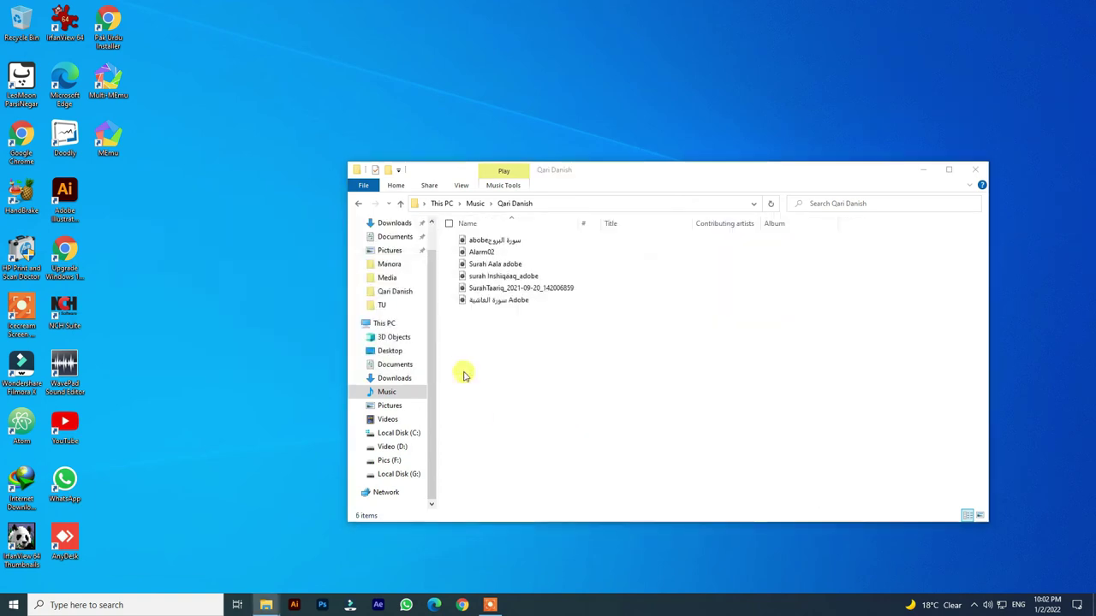
left_click(255, 382)
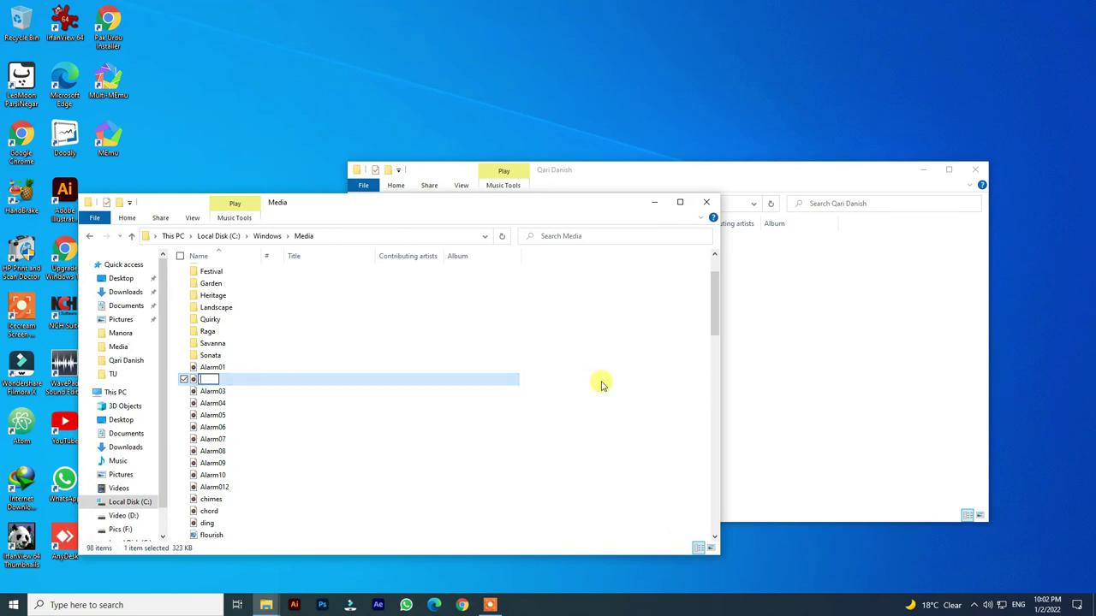
left_click(562, 381)
left_click(454, 385)
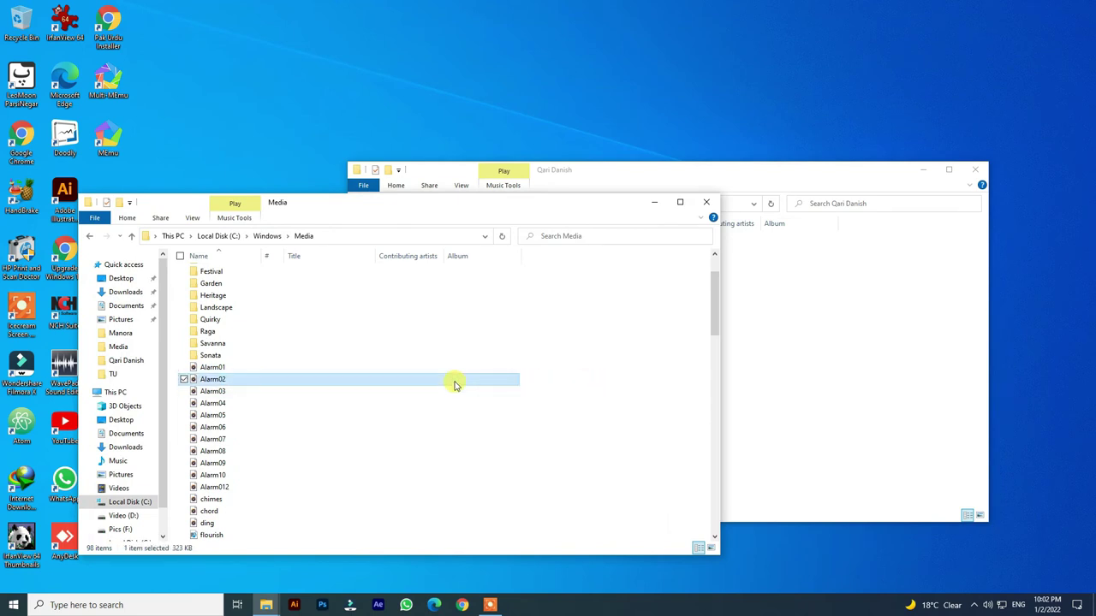
key("Delete")
key("Return")
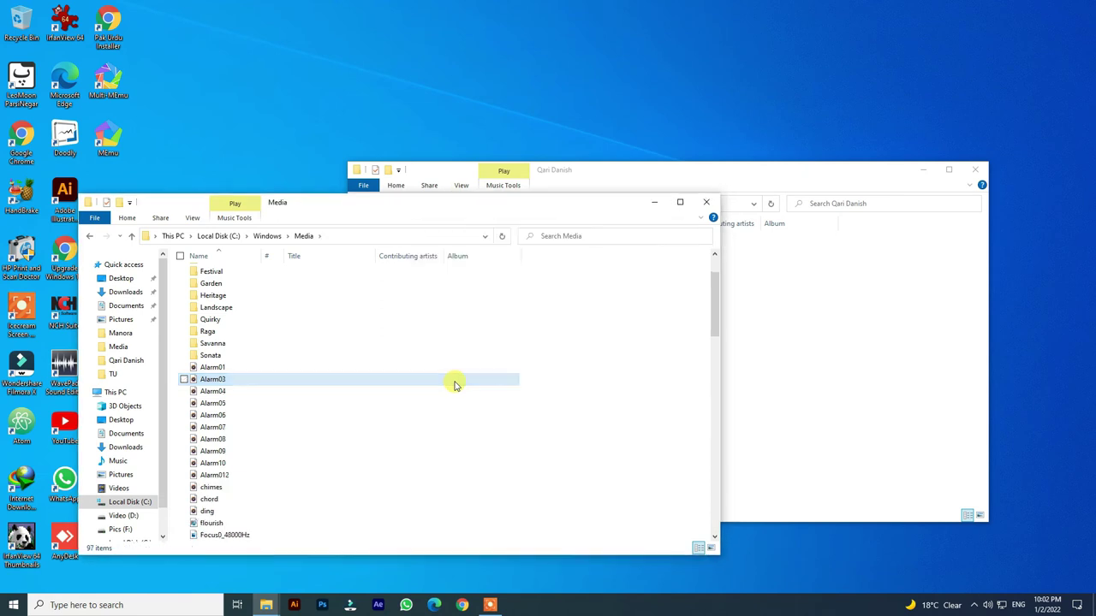
Step: Compare the file type of the renamed Alarm02 in the music folder with that of Alarm03 in the Media folder
left_click(654, 202)
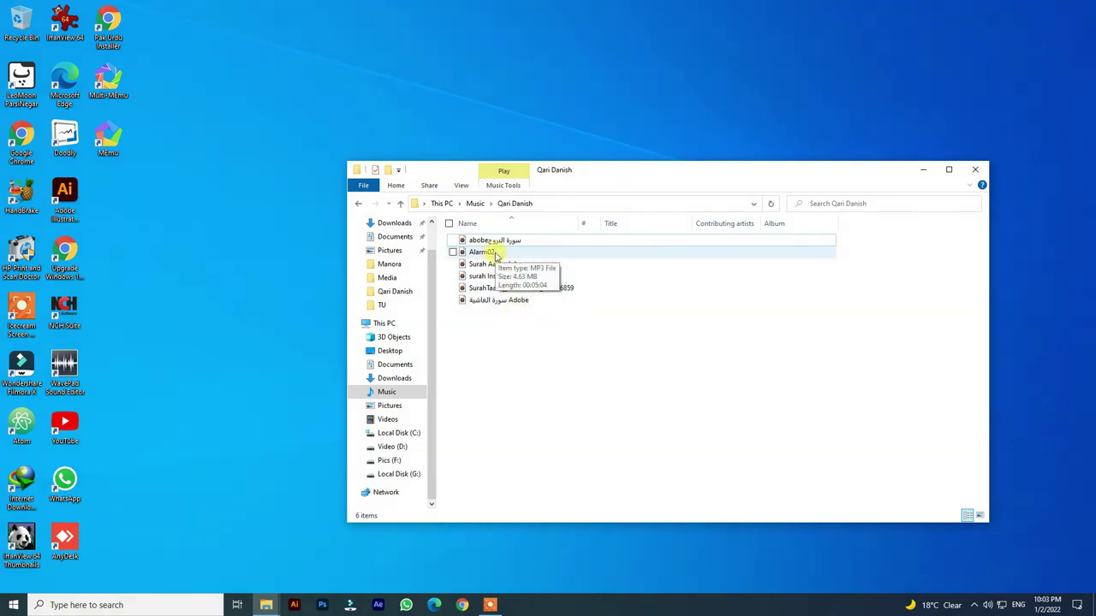
key("alt+Tab")
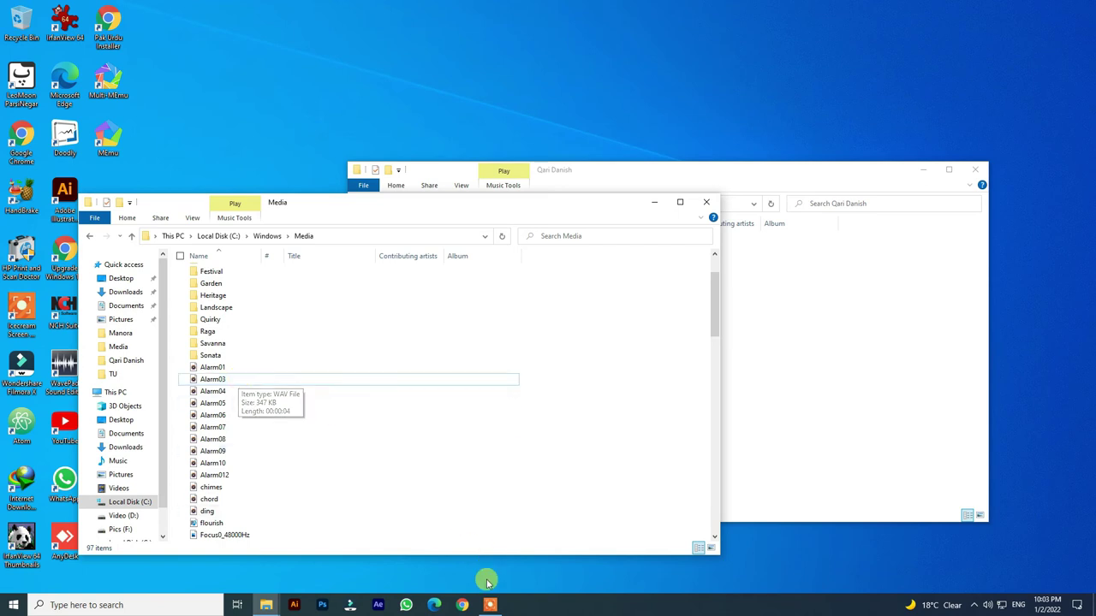
Step: Switch to Google Chrome with the personal profile, search for "convert mp3 to wav", and open the Online Audio Converter site
left_click(463, 606)
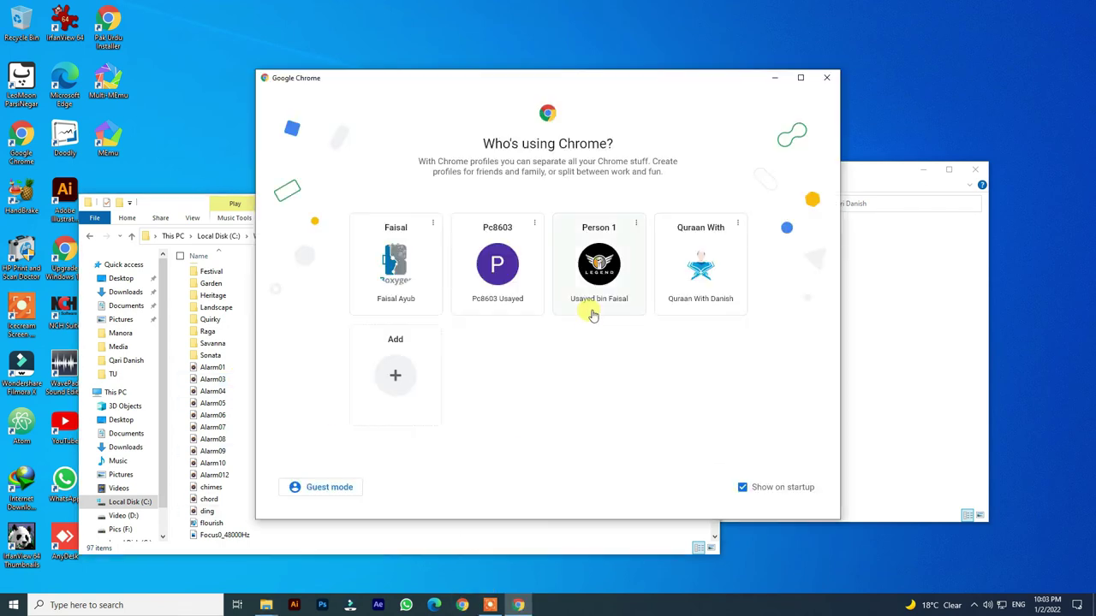
left_click(594, 301)
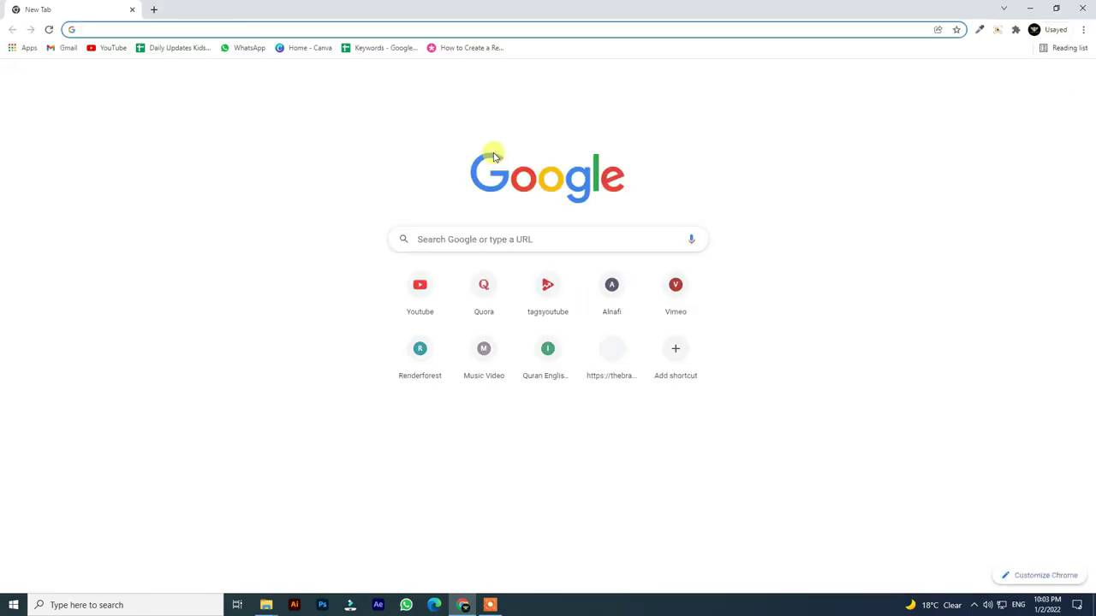
type("convert mp")
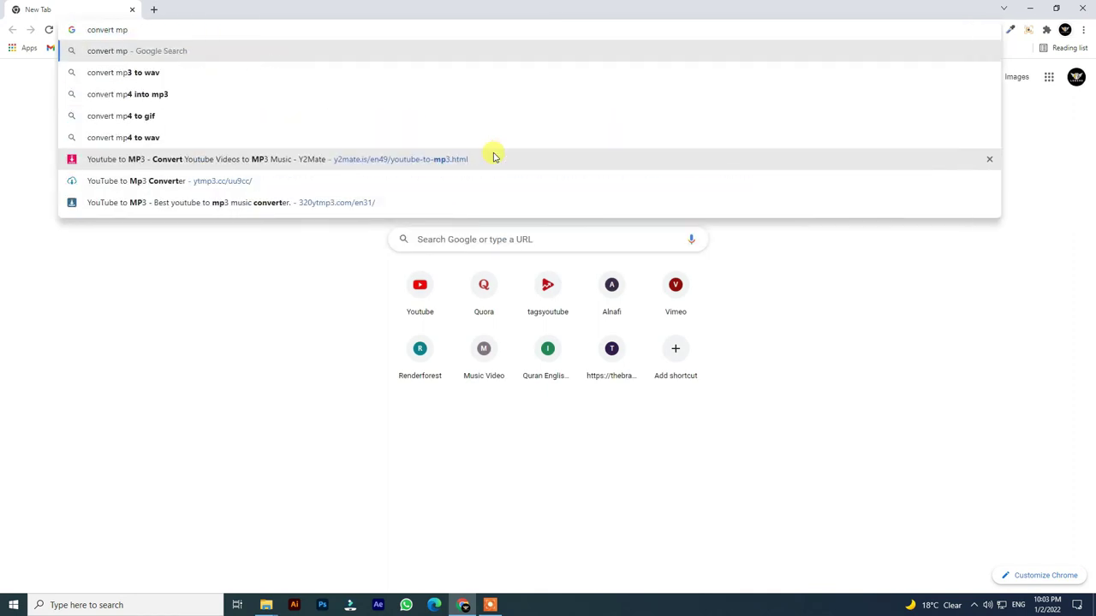
key("Down")
key("Return")
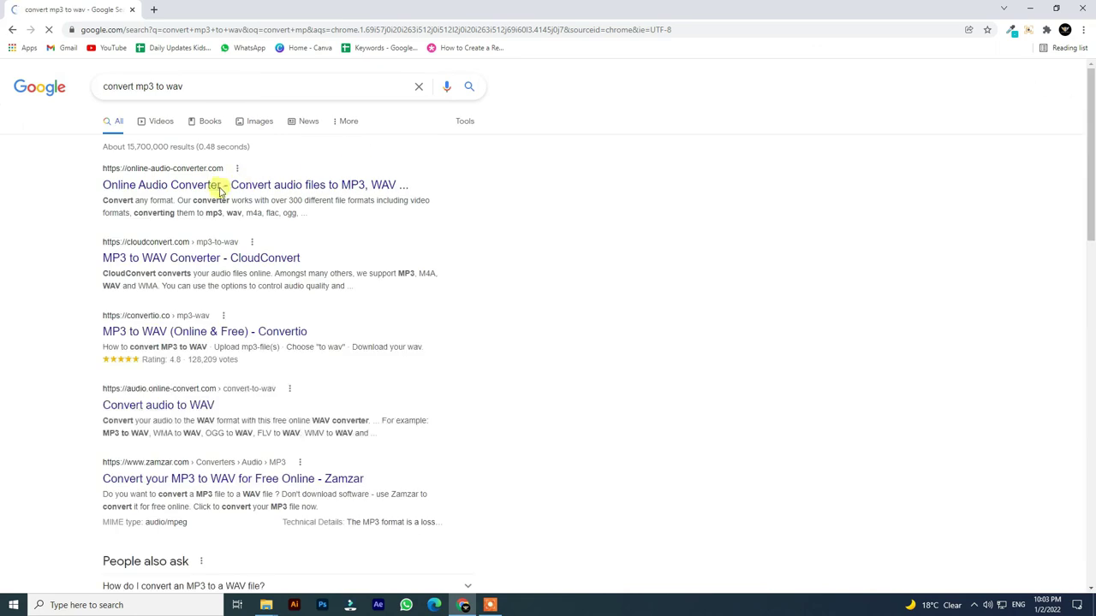
left_click(218, 184)
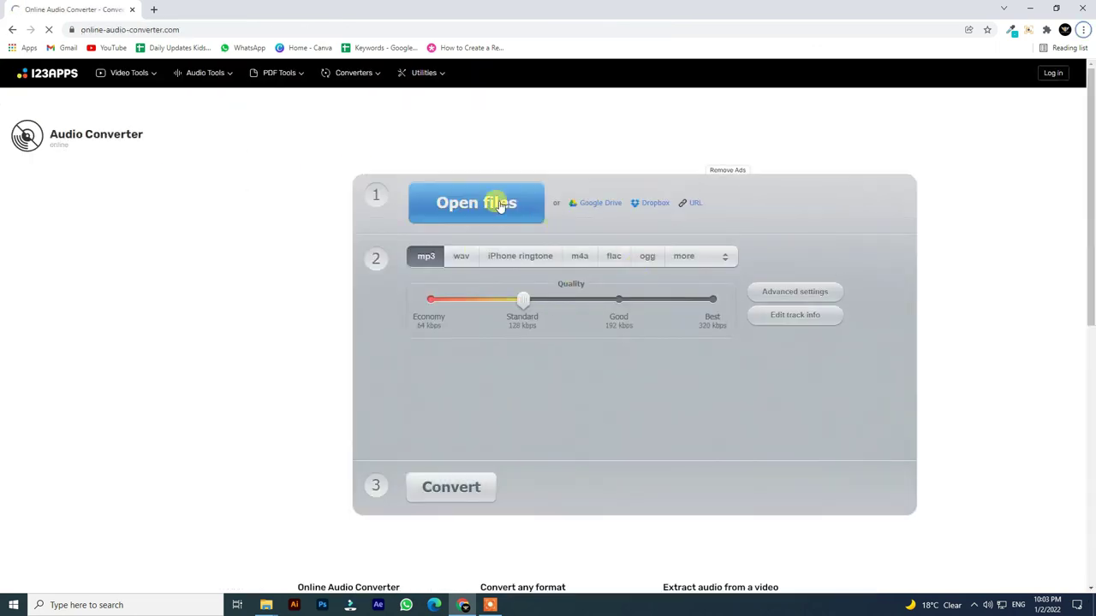
Step: Load the renamed Alarm02 MP3 from its subfolder of Music into the online audio converter
left_click(501, 205)
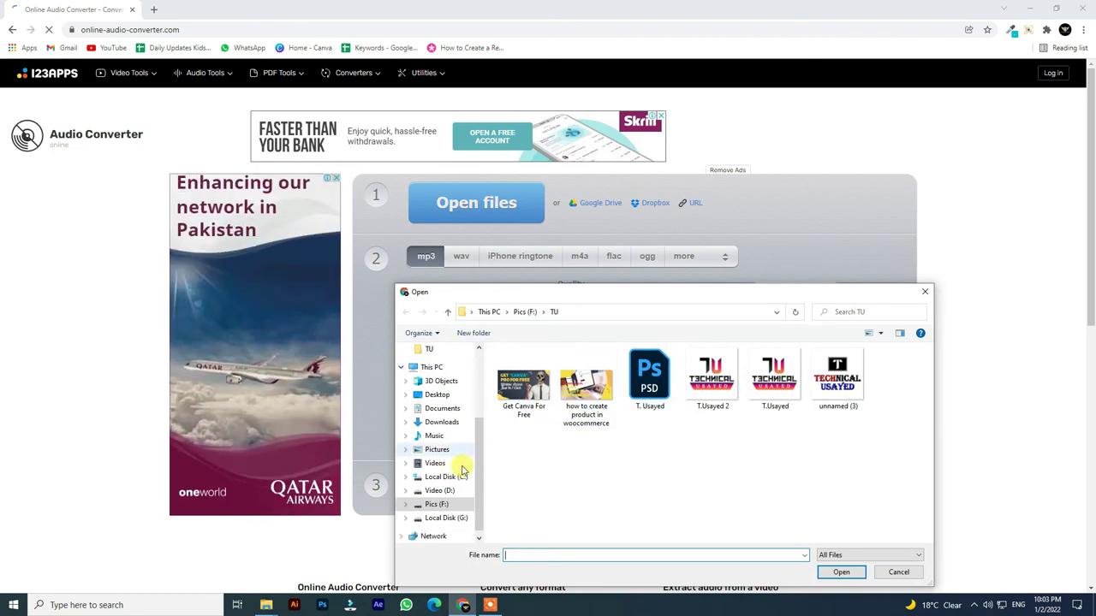
scroll(454, 471, "down", 1)
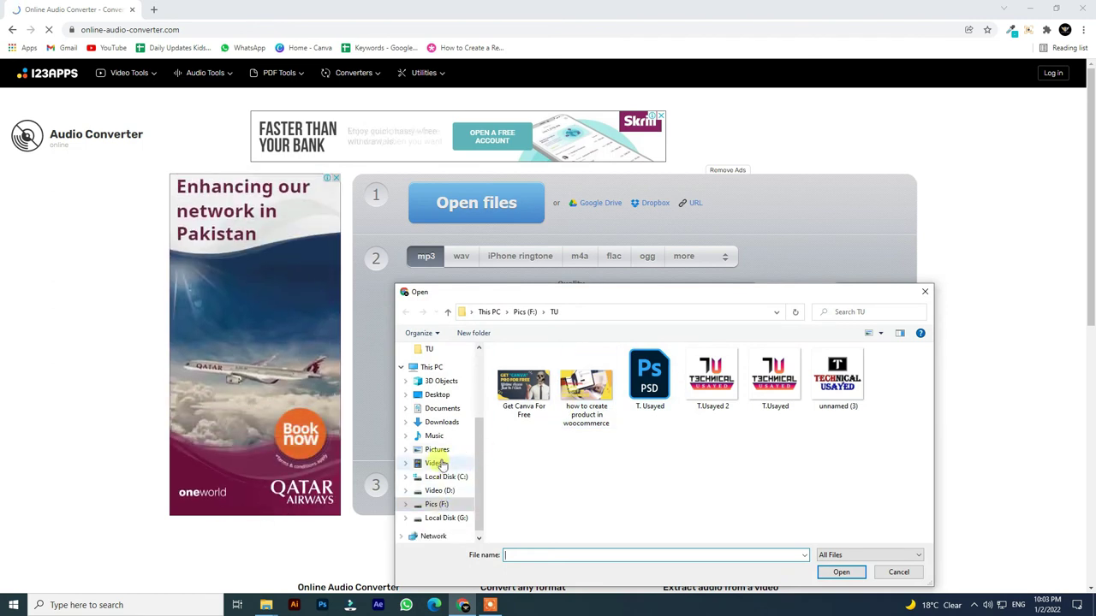
left_click(434, 436)
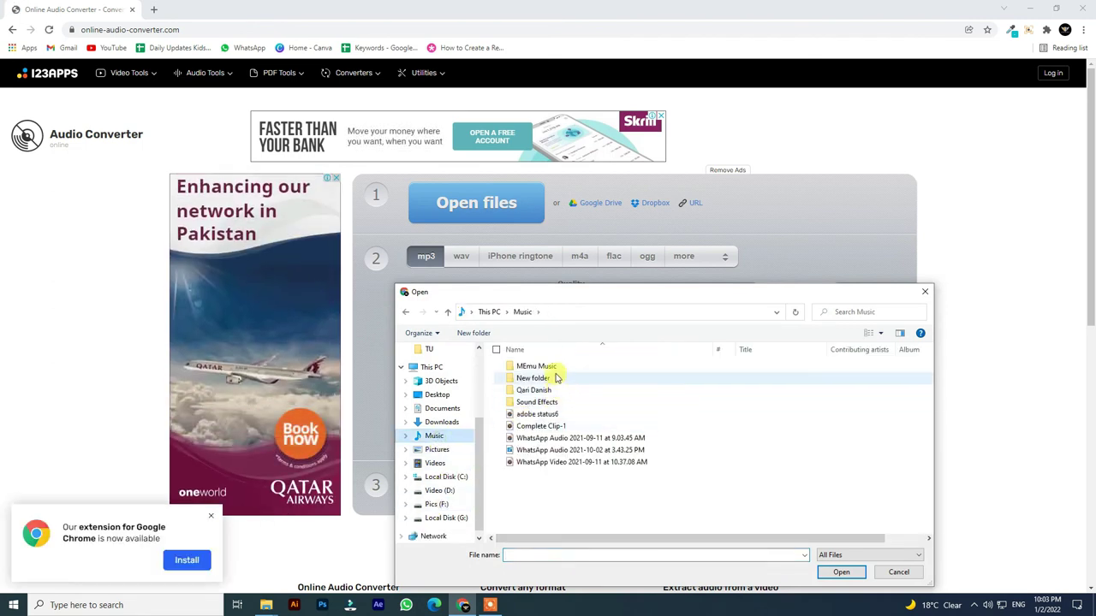
double_click(543, 389)
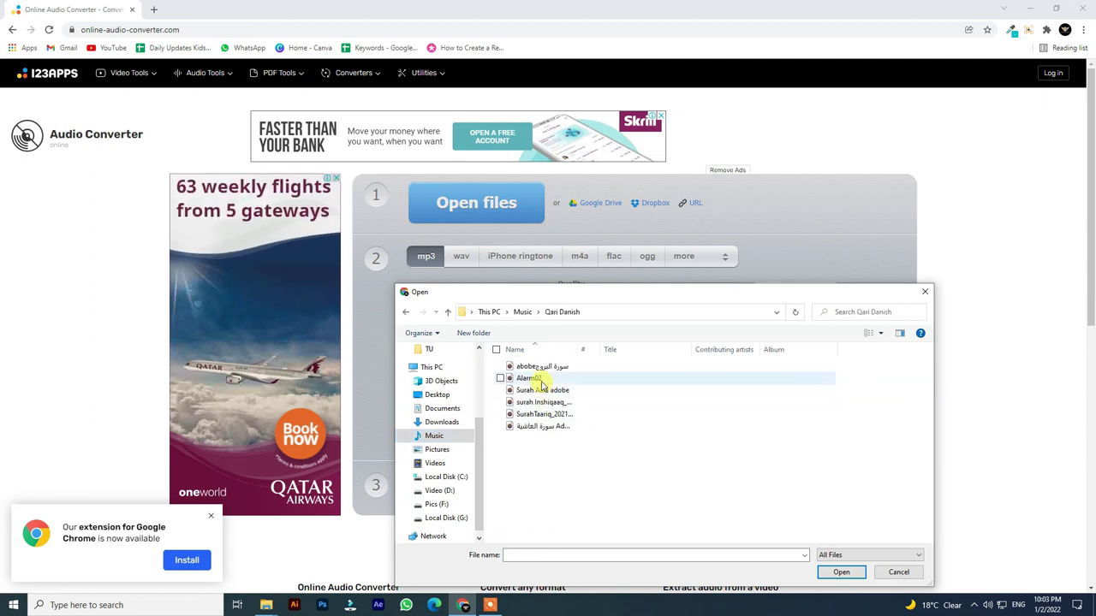
double_click(540, 380)
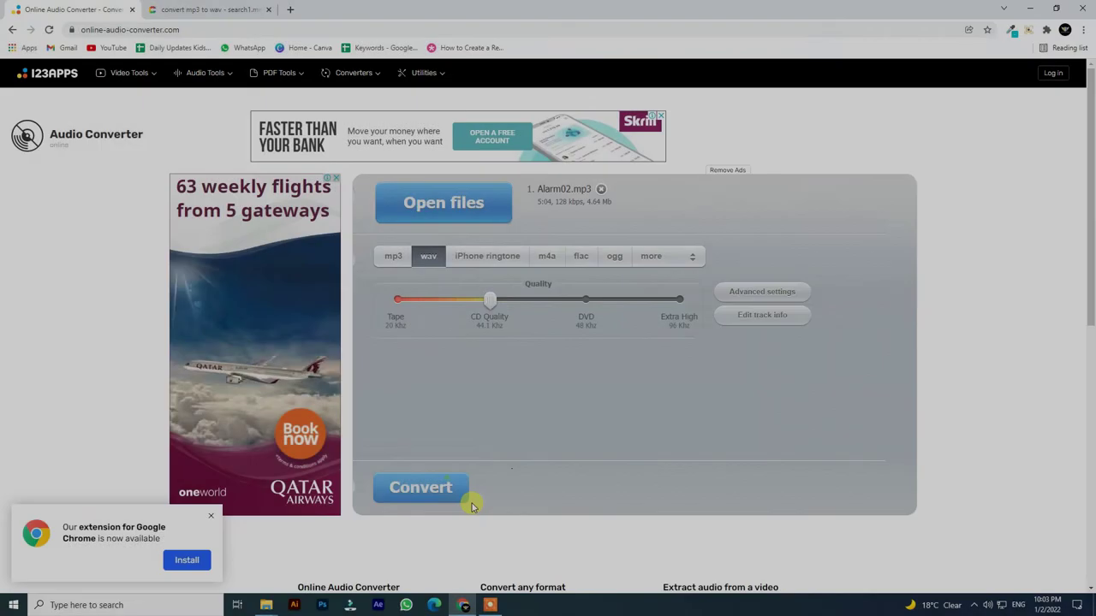
Step: Convert Alarm02.mp3 to WAV at CD Quality and download the result to the music subfolder
left_click(466, 496)
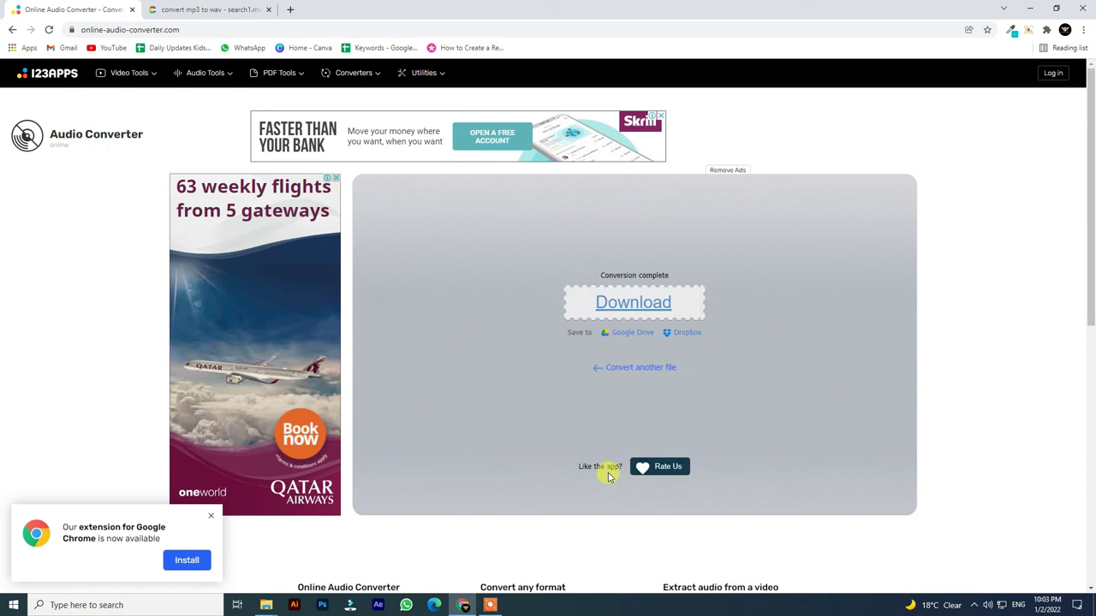
left_click(623, 310)
key("Return")
Step: Switch to the music subfolder in File Explorer and refresh its file list
mouse_move(266, 606)
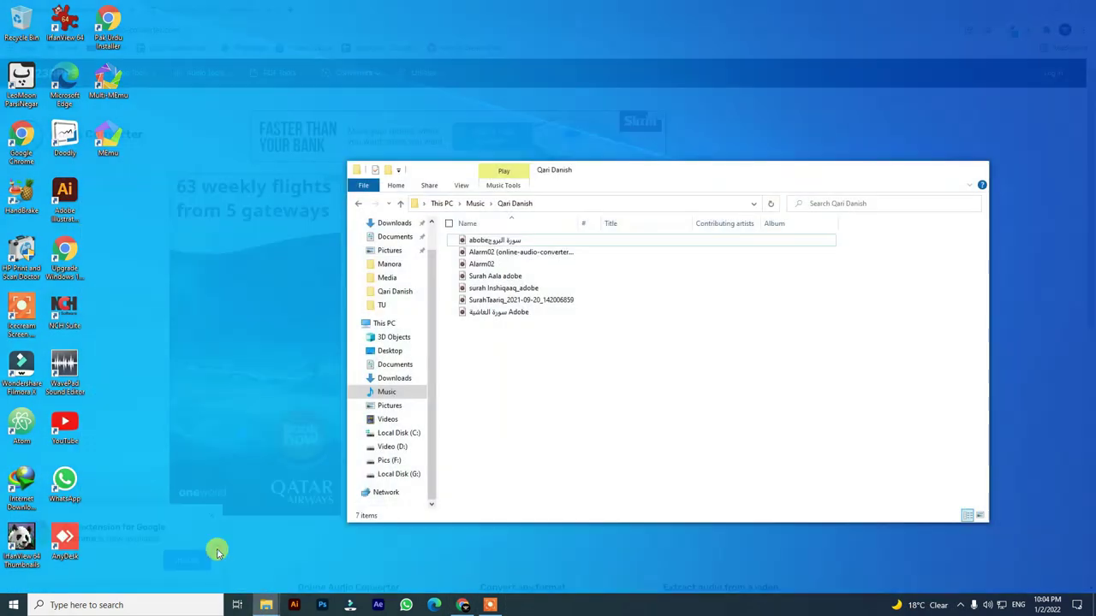
left_click(215, 551)
right_click(490, 380)
left_click(520, 424)
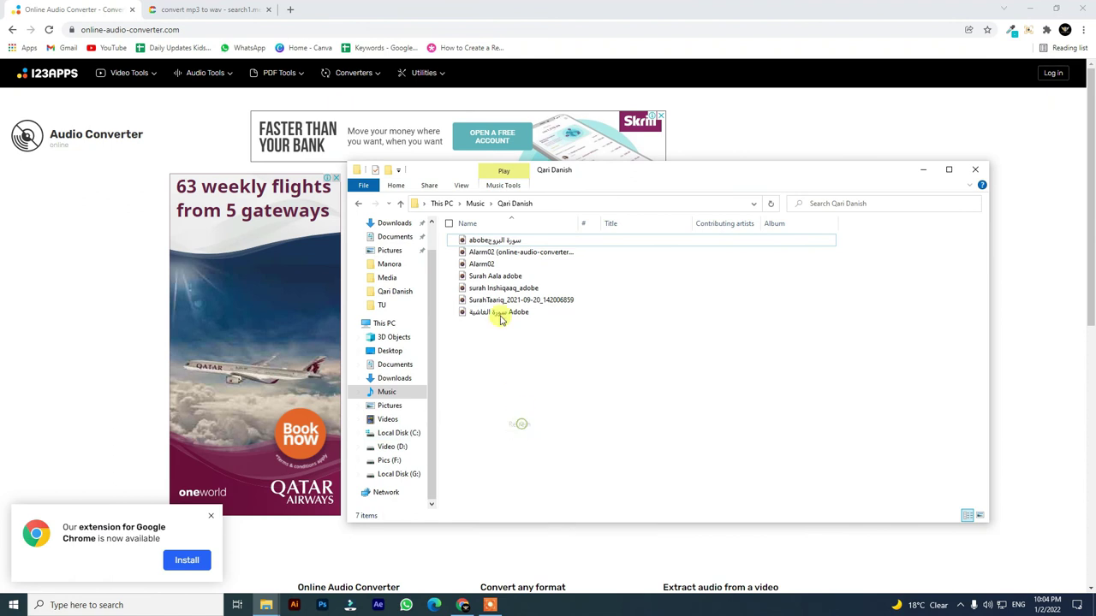
Step: Copy the name Alarm02 from the MP3 file and rename the converted WAV file with it
left_click(481, 264)
left_click(481, 264)
key("ctrl+c")
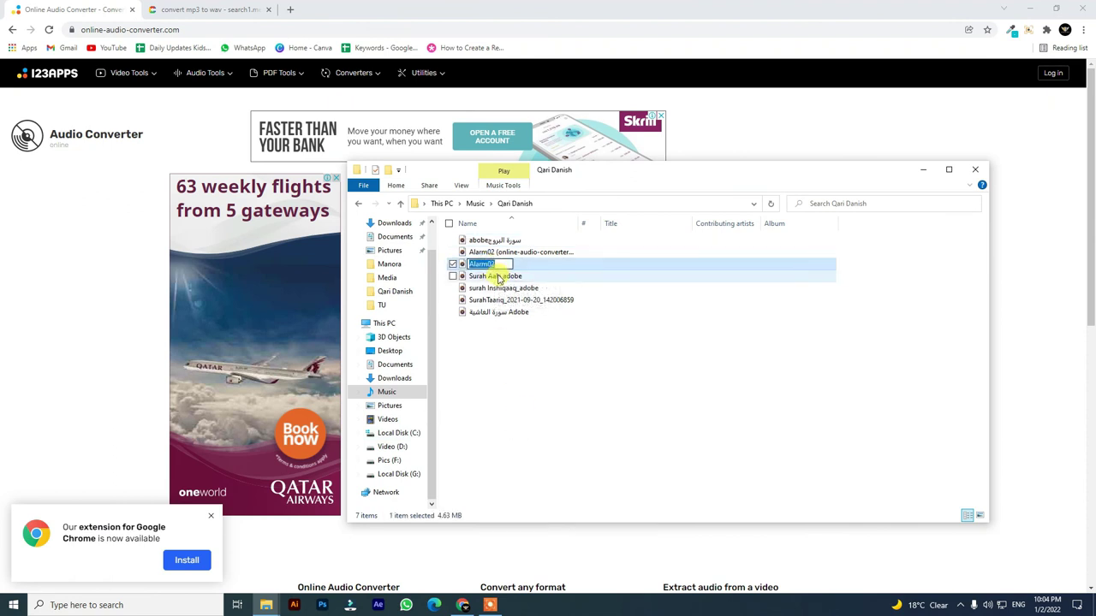
left_click(526, 393)
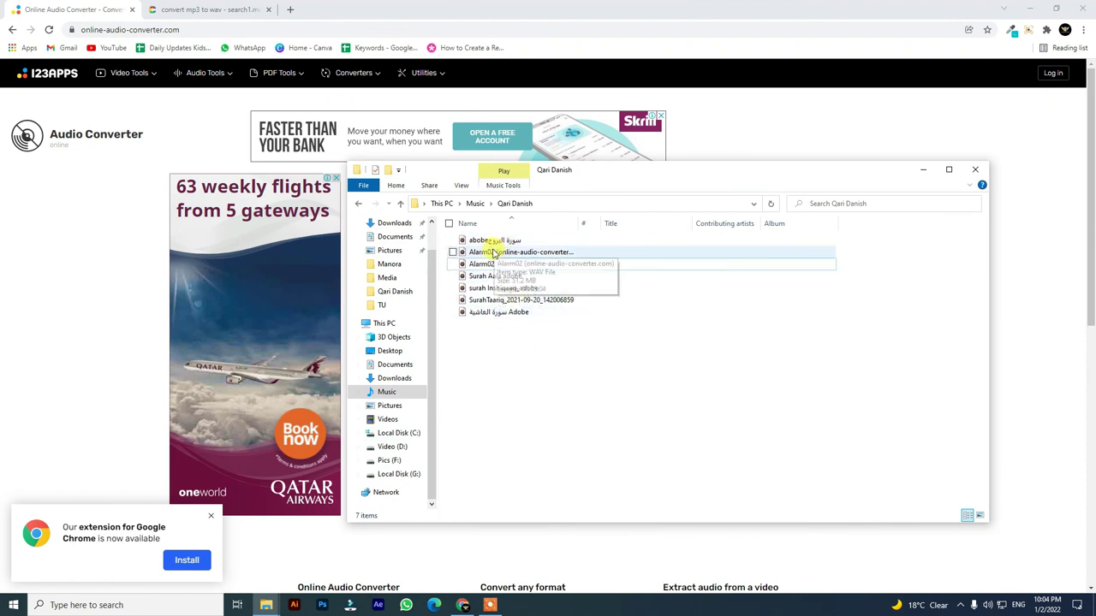
left_click(494, 253)
left_click(493, 252)
key("ctrl+v")
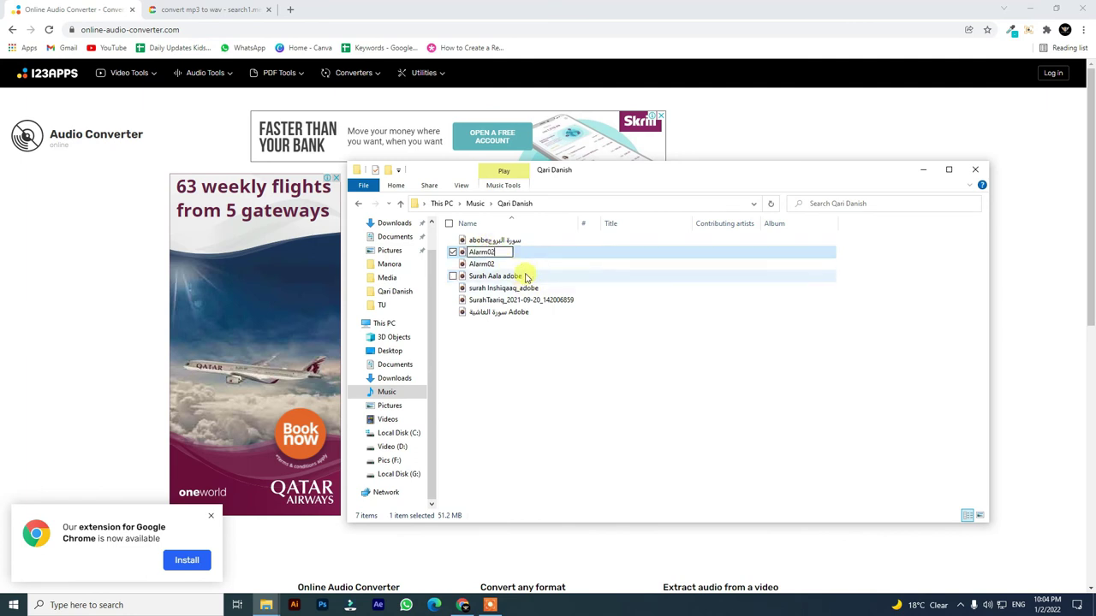
key("Return")
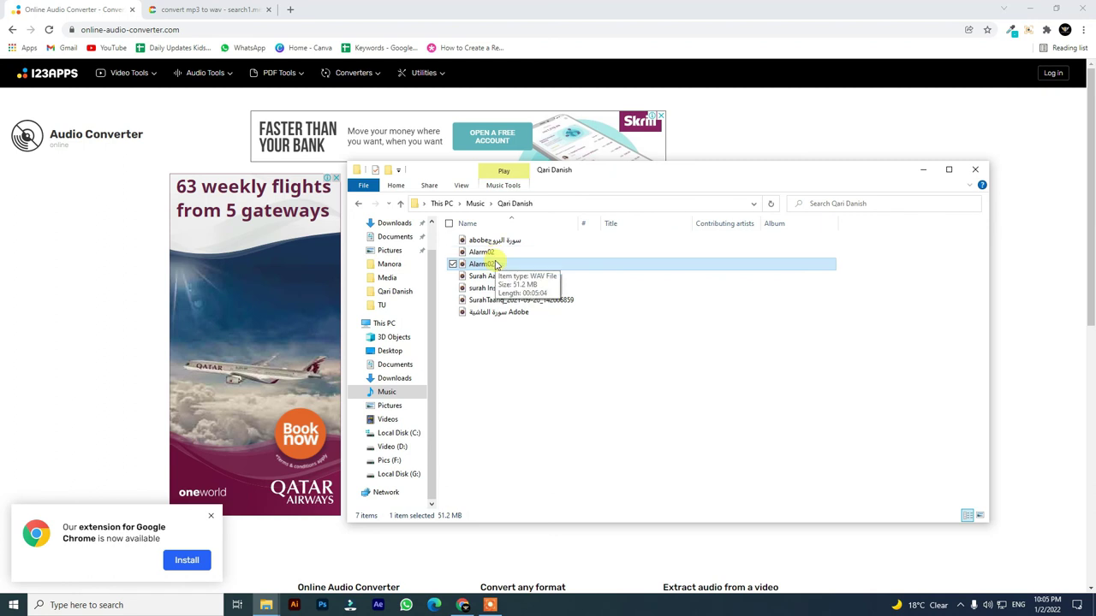
Step: Move the WAV Alarm02 into the Heritage folder inside C:\Windows\Media with administrator permission, and close both folder windows
mouse_move(266, 604)
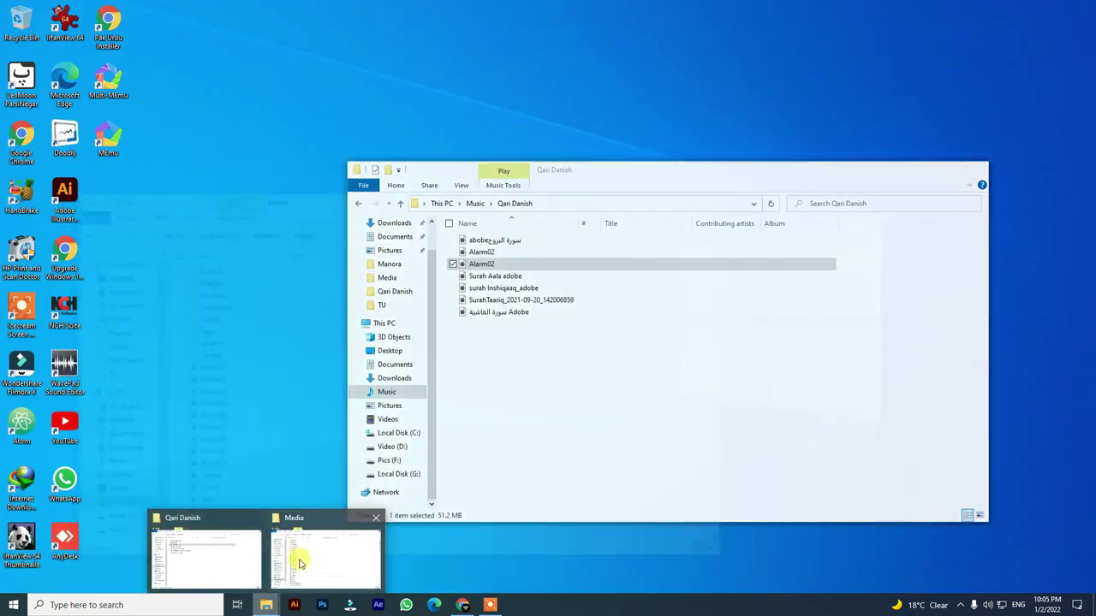
left_click(248, 561)
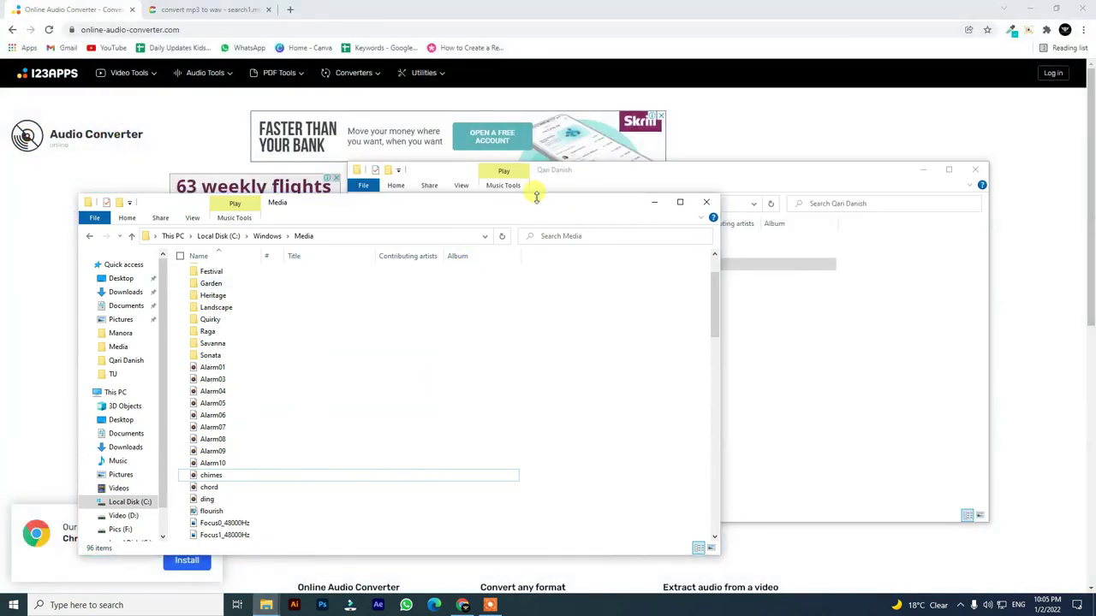
left_click_drag(521, 267, 253, 302)
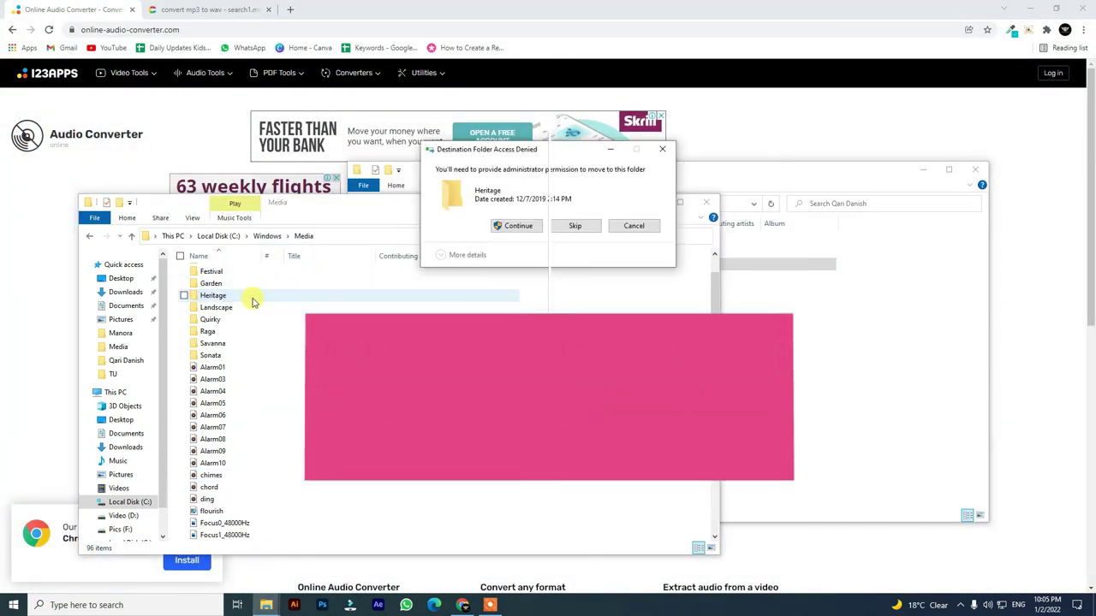
left_click(520, 225)
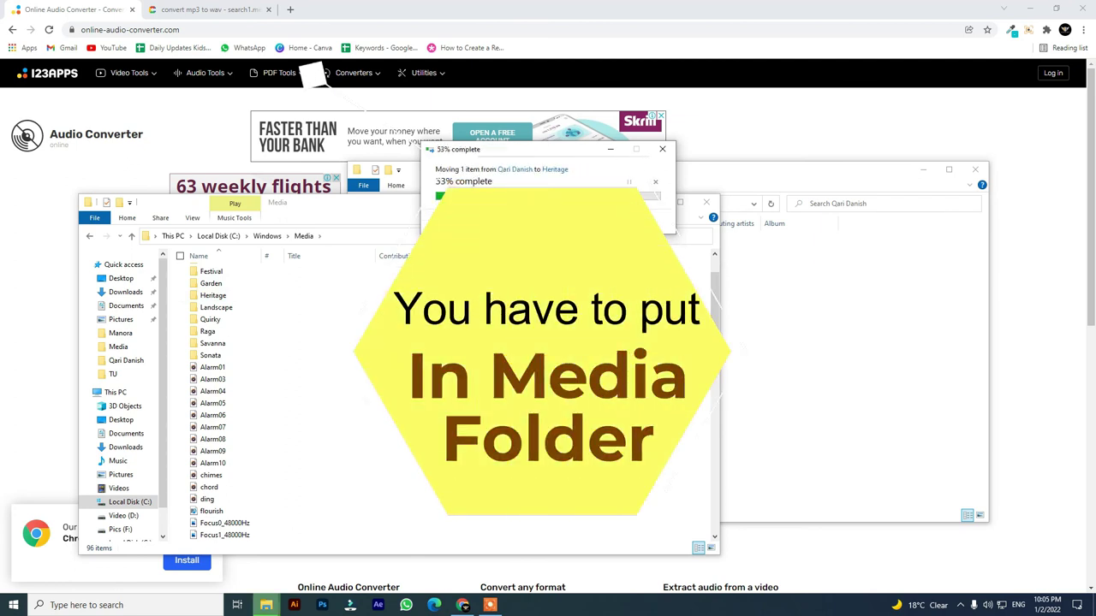
left_click(702, 203)
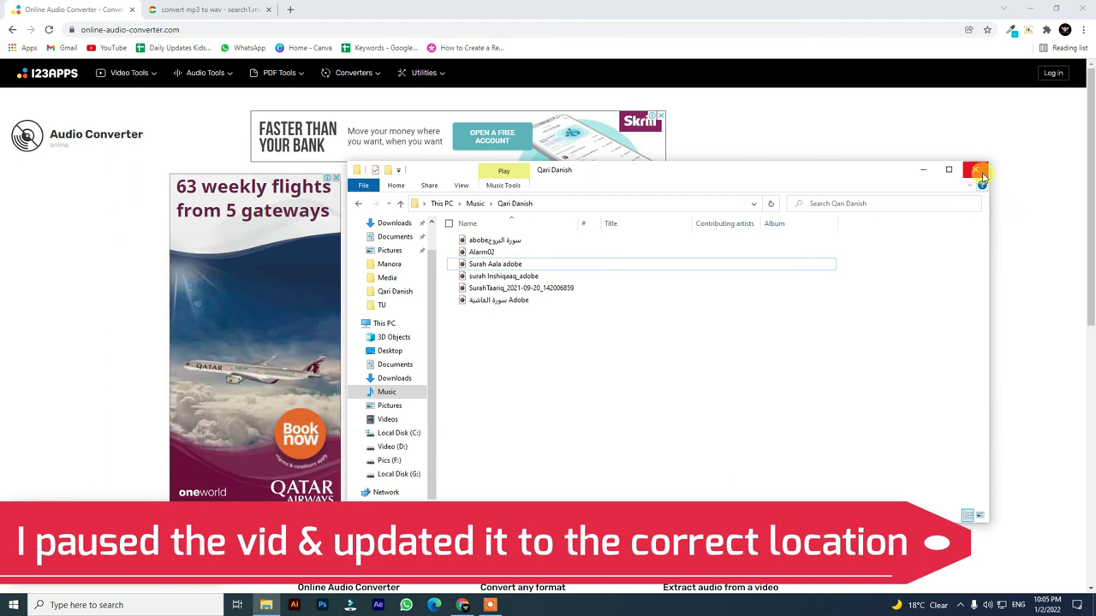
left_click(977, 171)
Step: Open Alarms & Clock and show the sound choices of the 7:40 PM Isha alarm
key("super")
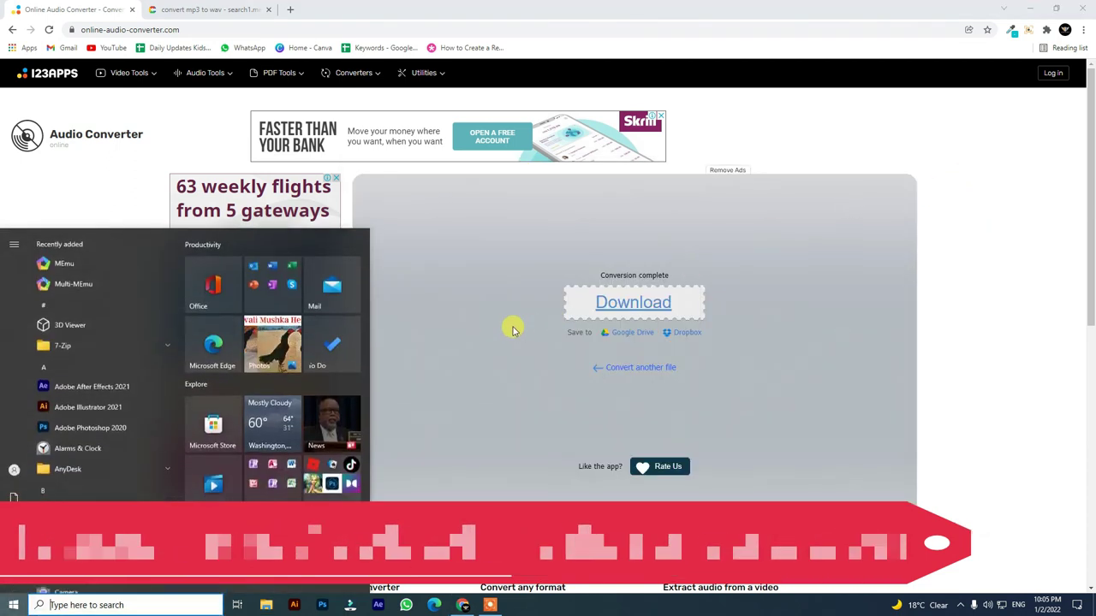
type("al")
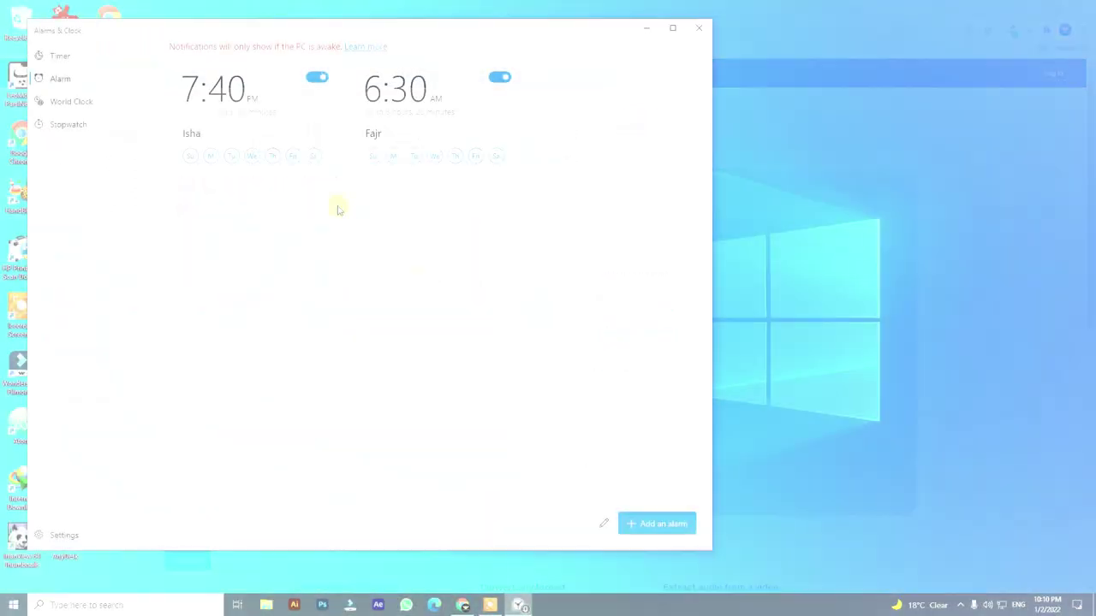
left_click(289, 126)
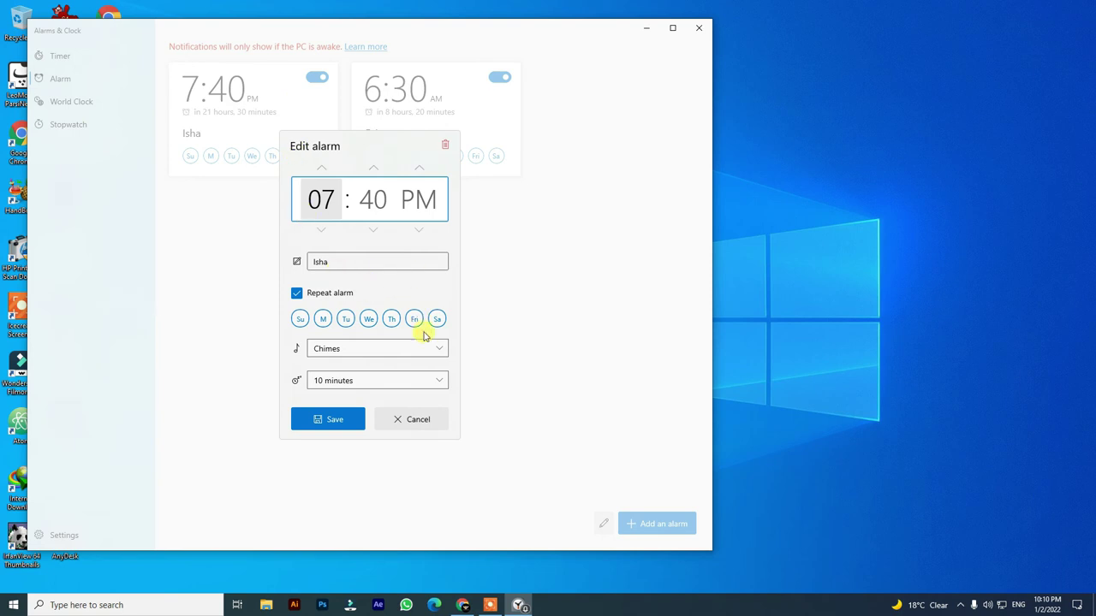
left_click(437, 352)
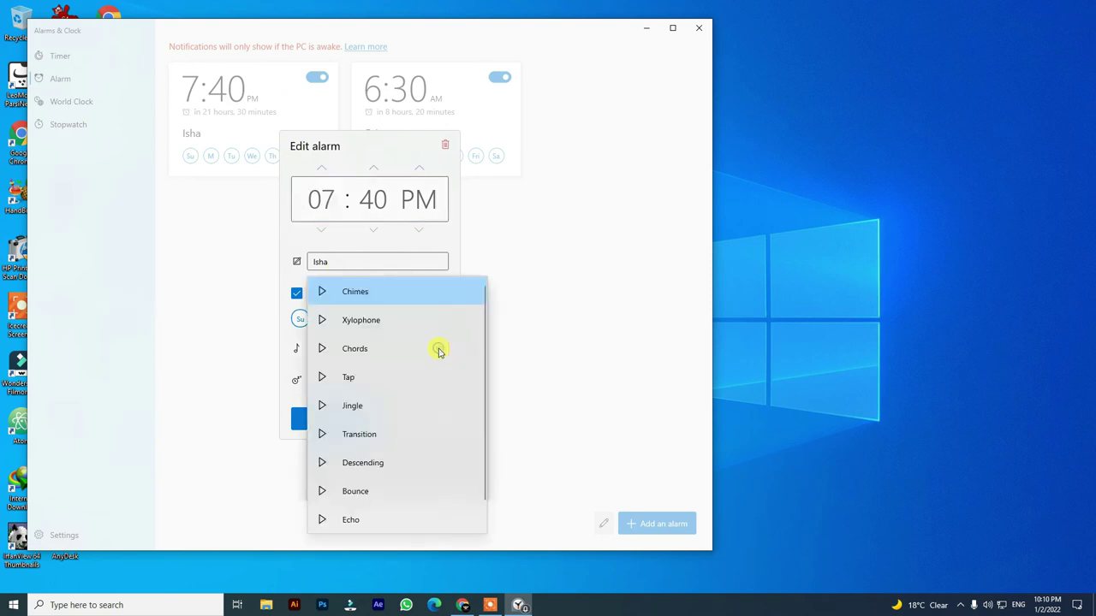
Step: Preview the Chimes and Xylophone sounds, look through the other alarm sounds, and leave the Isha alarm unsaved
left_click(323, 294)
left_click(325, 295)
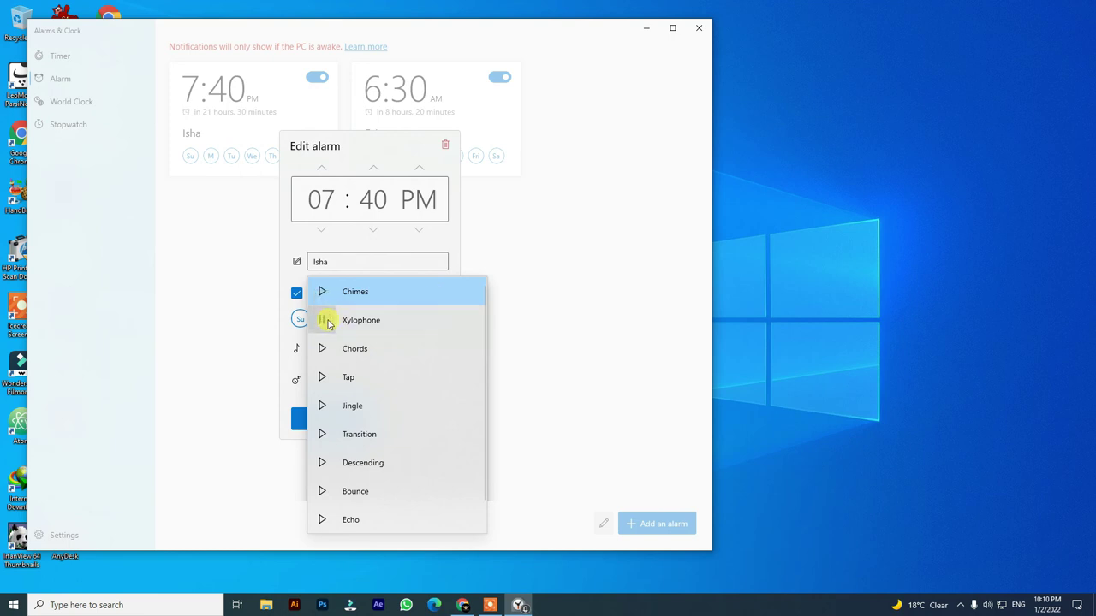
left_click(326, 321)
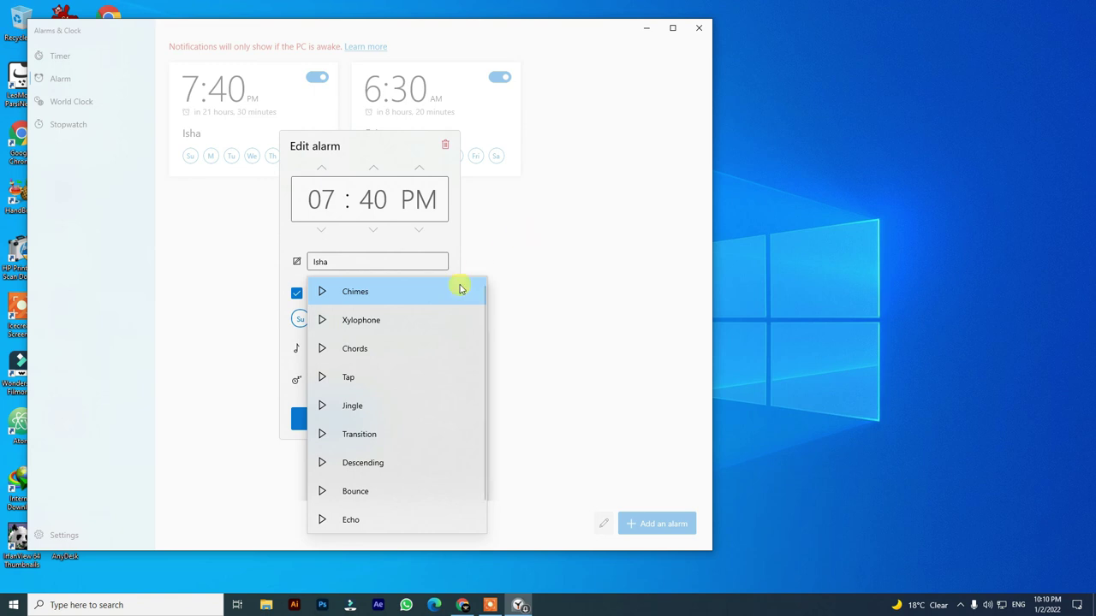
scroll(454, 378, "down", 1)
scroll(455, 379, "up", 1)
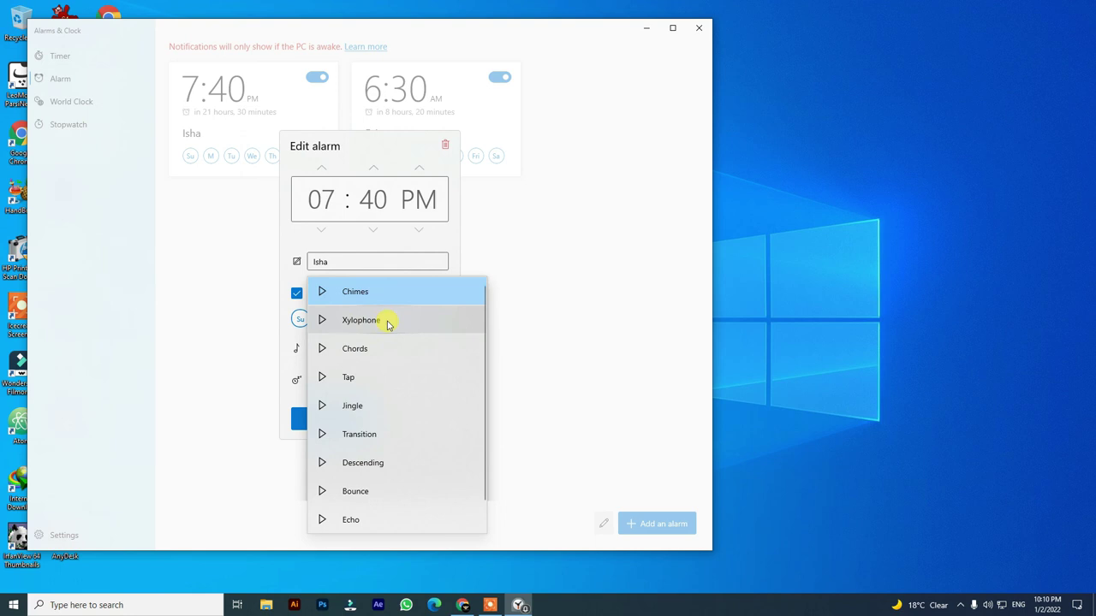
scroll(408, 405, "down", 1)
scroll(408, 405, "up", 1)
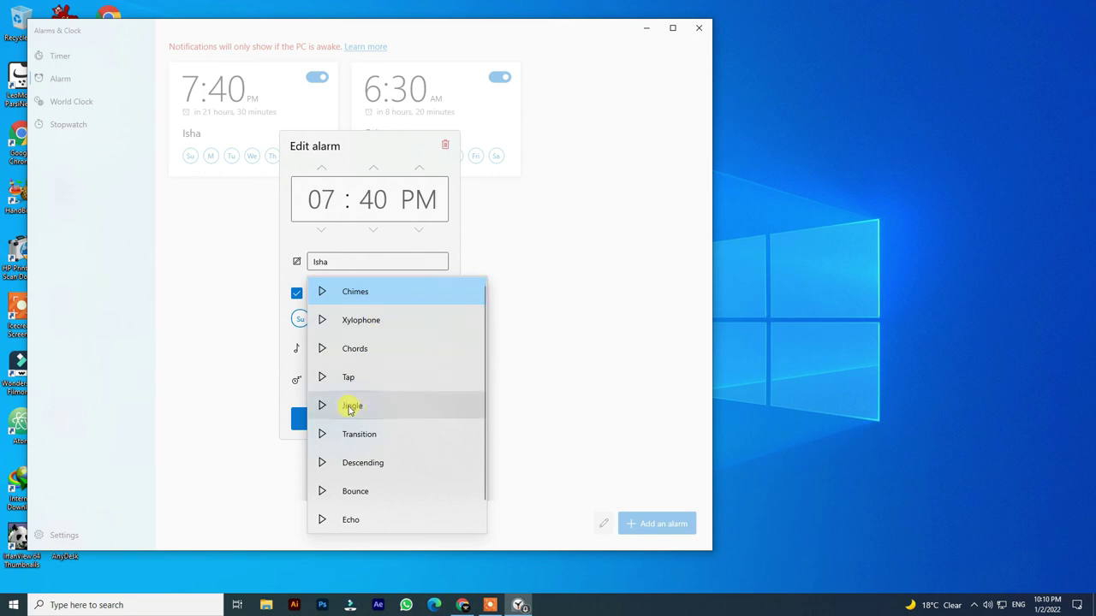
left_click(587, 296)
left_click(588, 296)
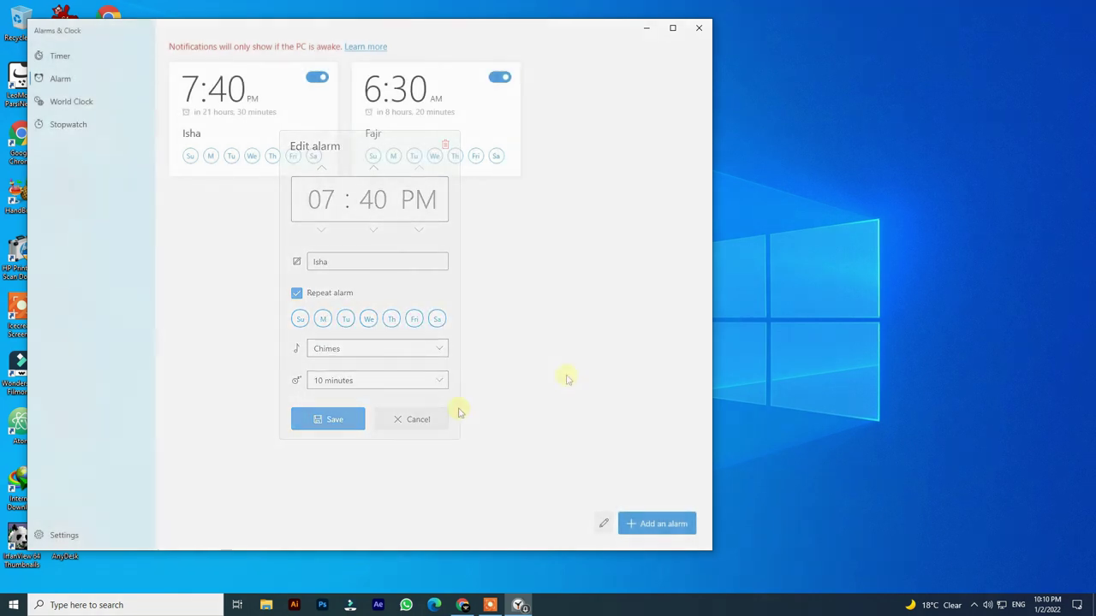